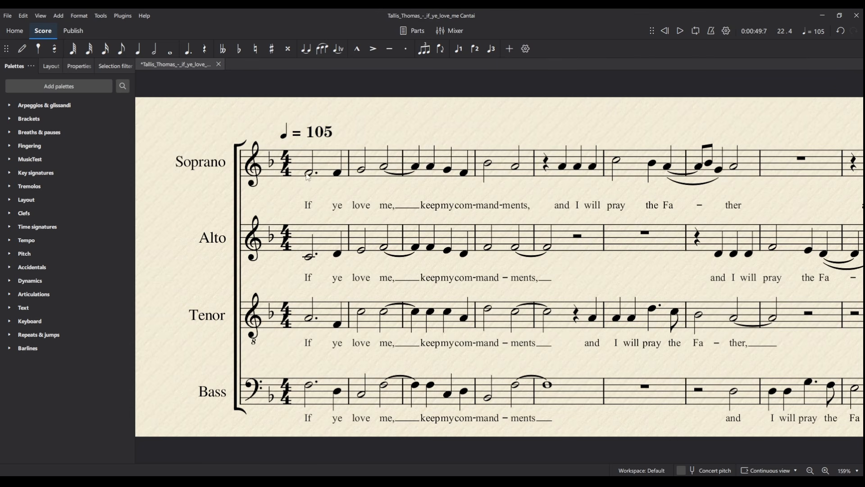
Play the score from the beginning, then briefly check MuseHub and return to the score
{"action": "left_click", "coordinate": [287, 171]}
{"action": "key", "text": "space"}
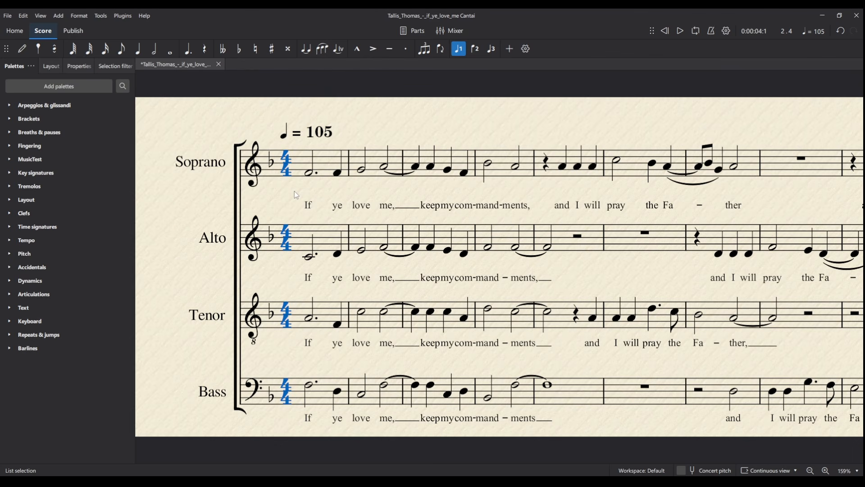
{"action": "left_click", "coordinate": [296, 195]}
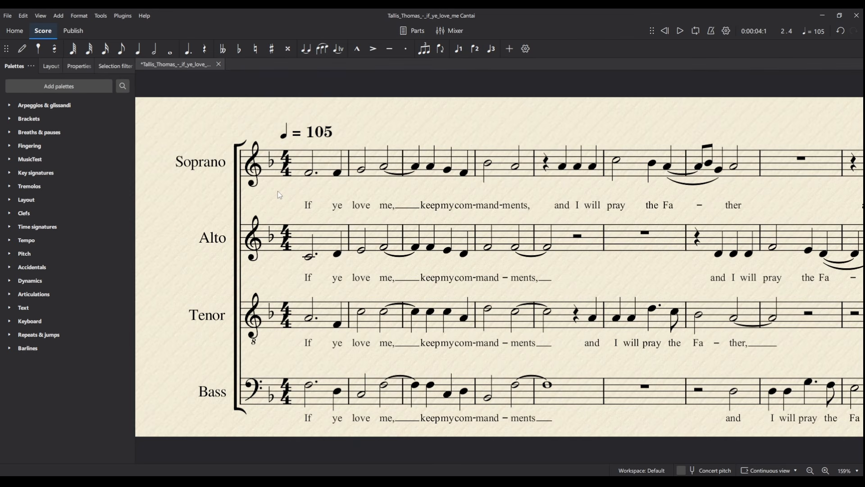
{"action": "left_click_drag", "start_coordinate": [272, 195], "coordinate": [267, 182]}
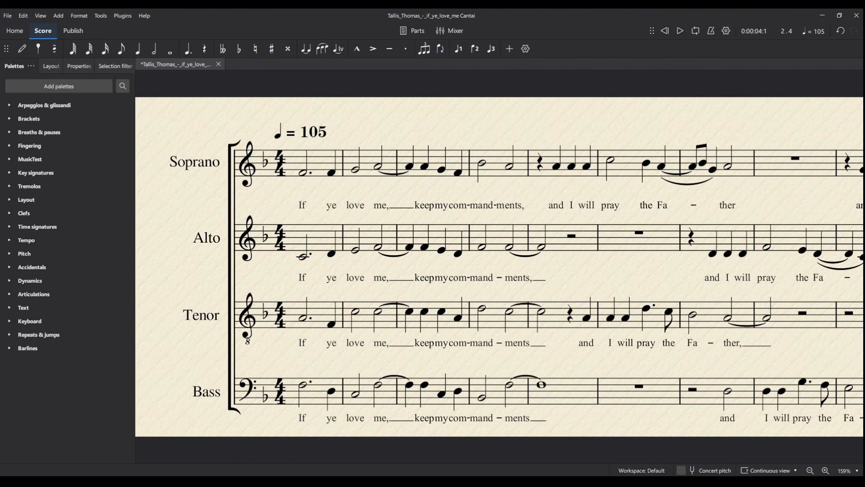
{"action": "left_click", "coordinate": [729, 467]}
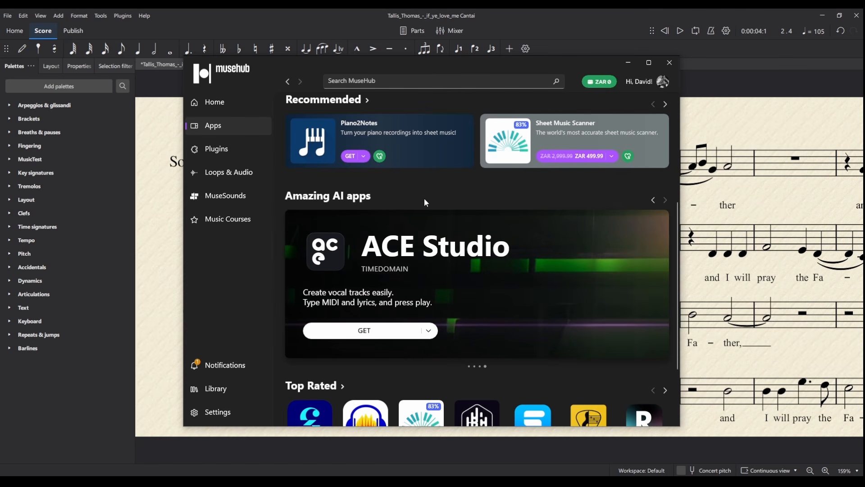
{"action": "left_click", "coordinate": [629, 65]}
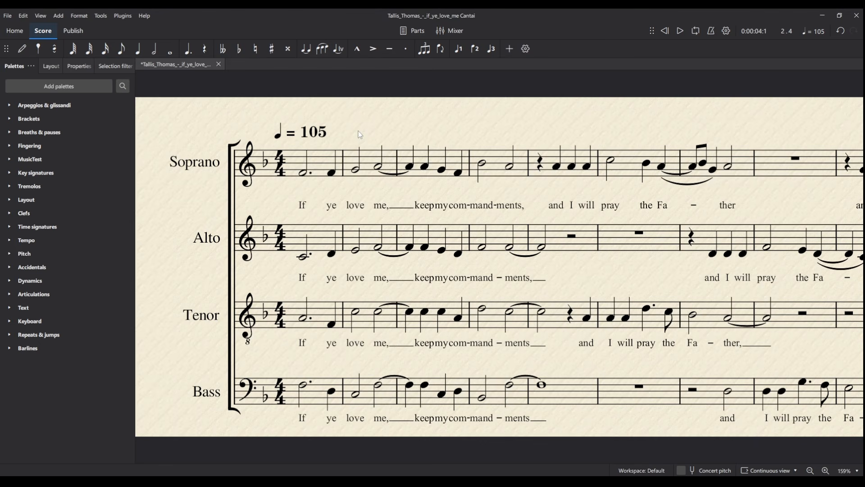
Show the mixer and switch the Soprano channel's sound to the VST3 Cantai instrument
{"action": "left_click", "coordinate": [456, 31]}
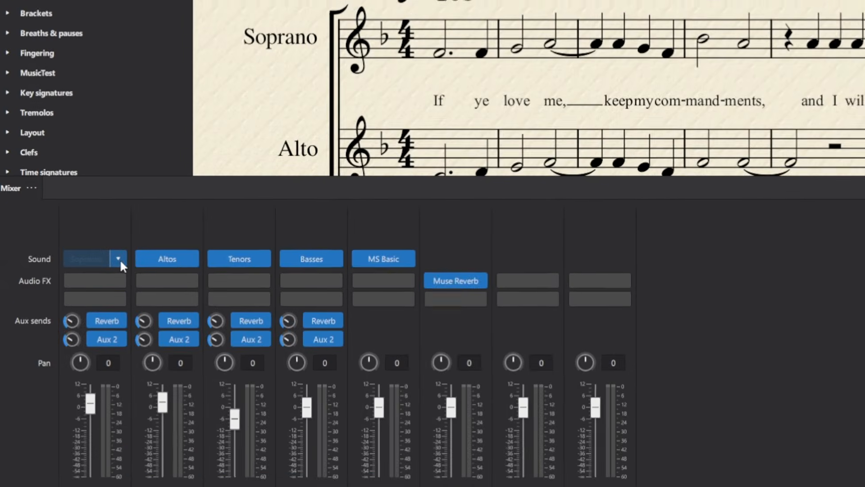
{"action": "left_click", "coordinate": [120, 256]}
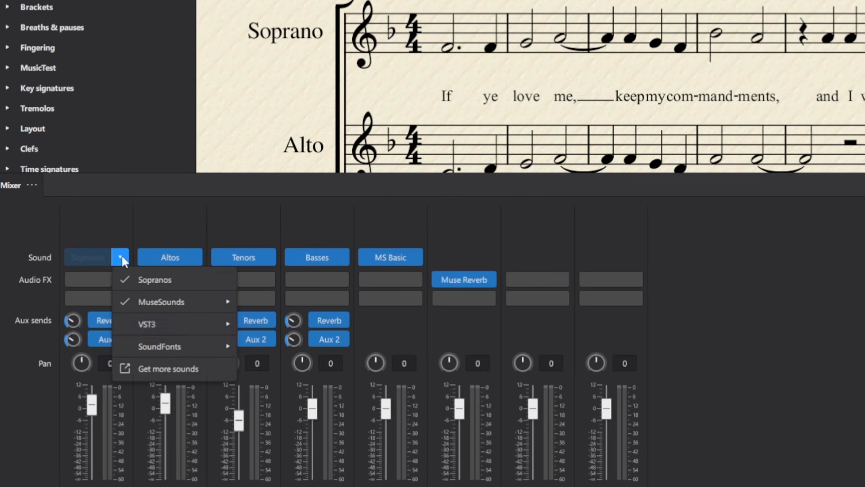
{"action": "mouse_move", "coordinate": [185, 324]}
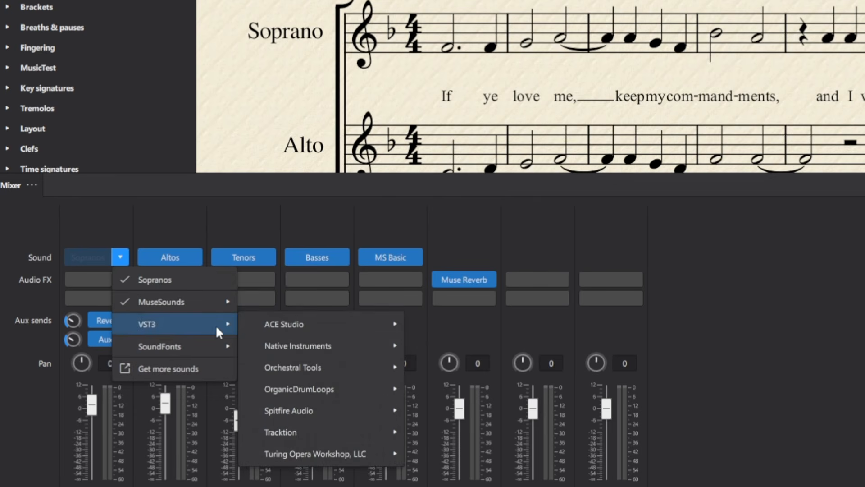
{"action": "mouse_move", "coordinate": [362, 450]}
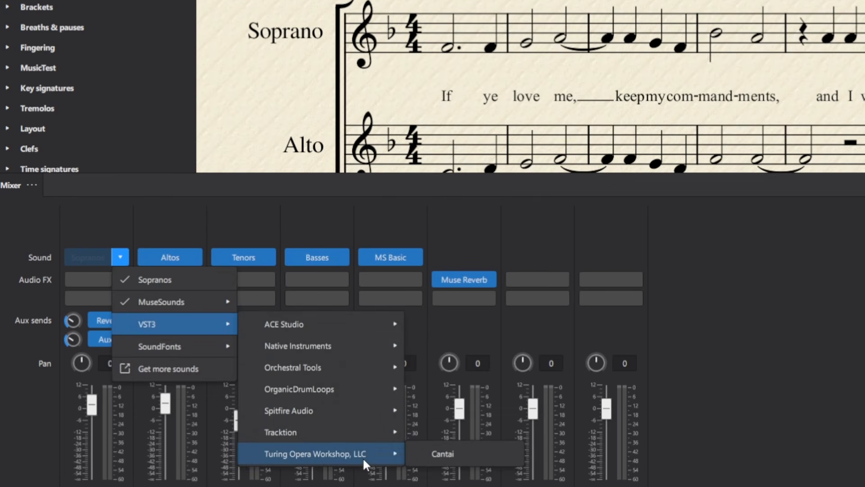
{"action": "left_click", "coordinate": [440, 458]}
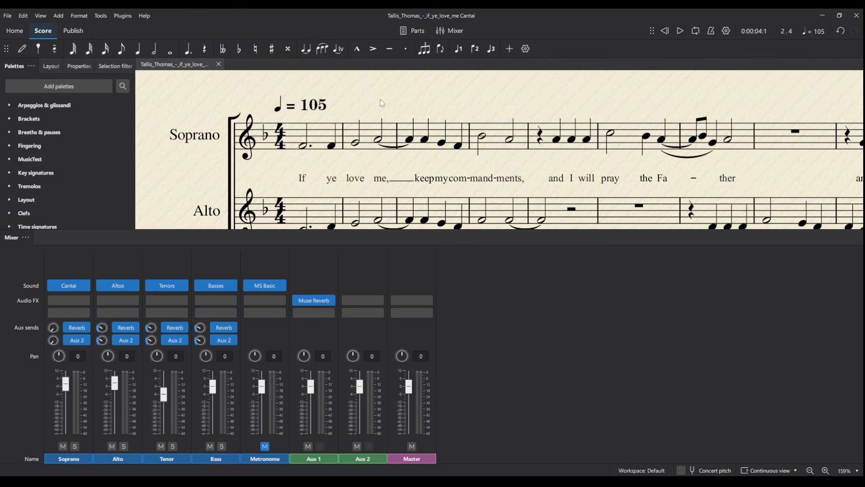
Open the Soprano's Cantai window, keep Lucia (Soprano) as singer and check the empty track list
{"action": "left_click", "coordinate": [85, 289]}
{"action": "left_click", "coordinate": [58, 290]}
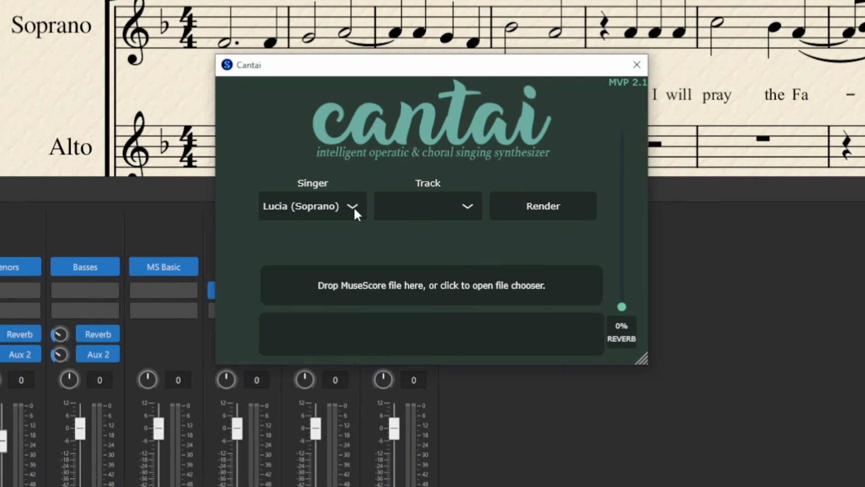
{"action": "left_click", "coordinate": [353, 207]}
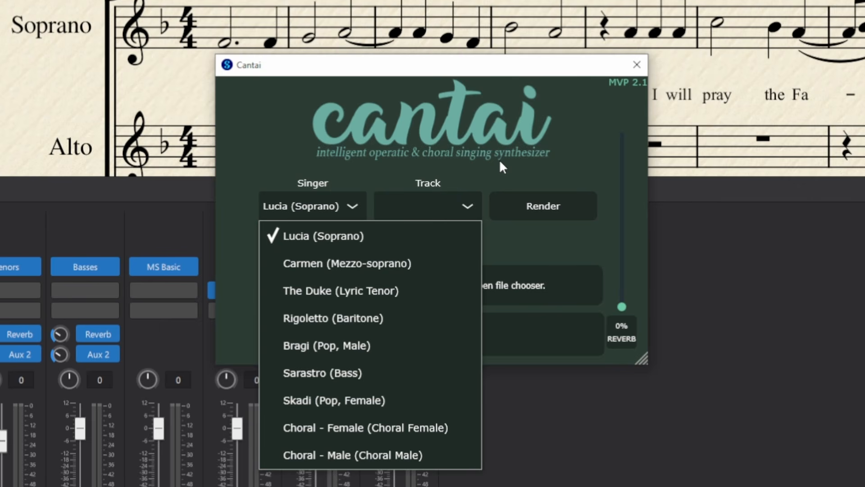
{"action": "left_click", "coordinate": [341, 247]}
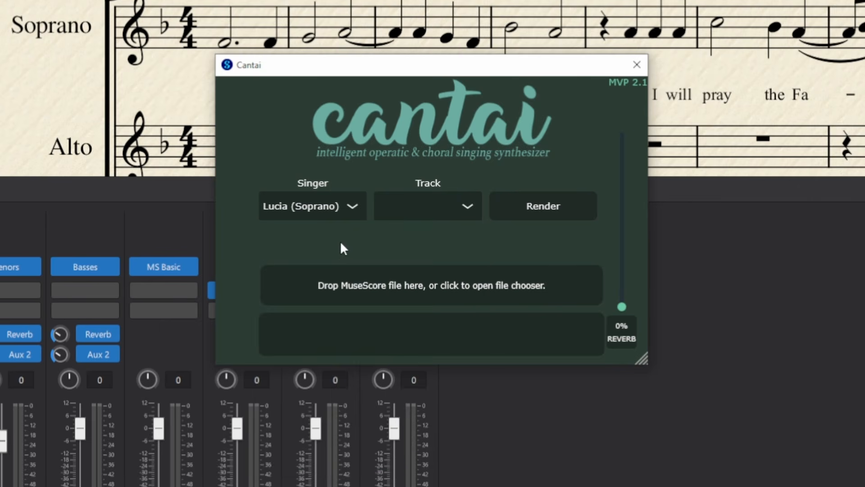
{"action": "left_click", "coordinate": [471, 208]}
{"action": "left_click", "coordinate": [470, 205]}
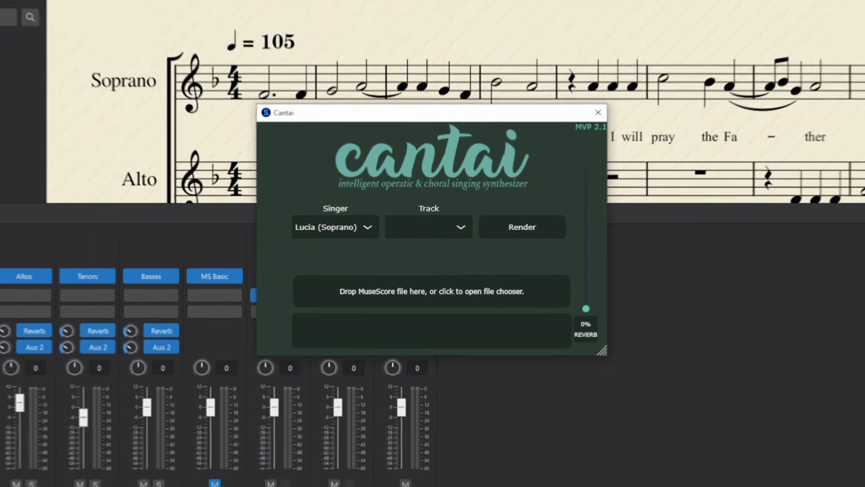
Drag the Tallis_Thomas_-_if_ye_love_me file from the Cantai folder onto Cantai's drop zone
{"action": "mouse_move", "coordinate": [121, 481]}
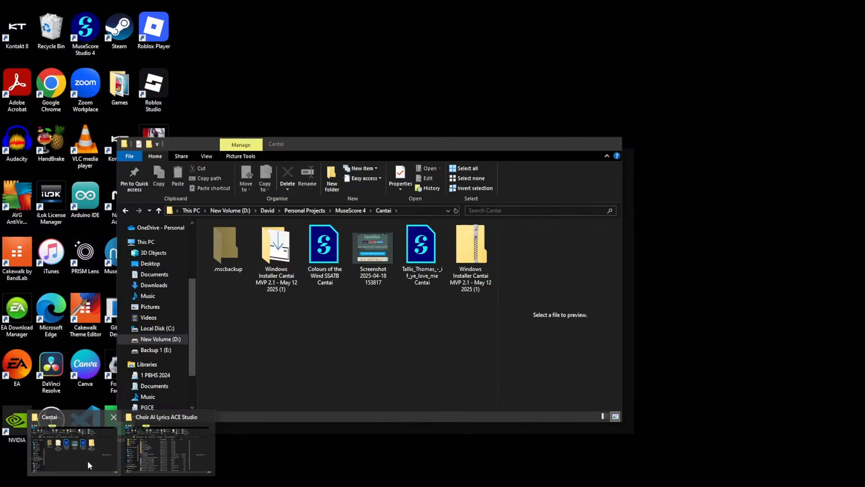
{"action": "left_click", "coordinate": [88, 461]}
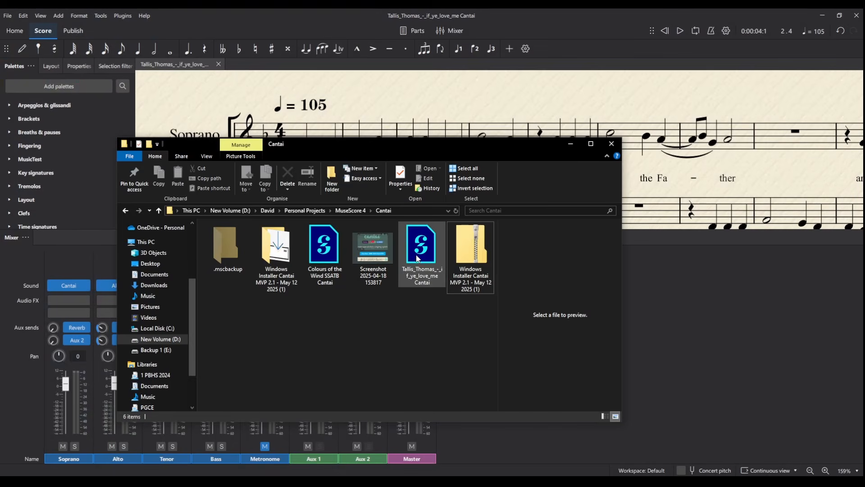
{"action": "left_click_drag", "start_coordinate": [409, 150], "coordinate": [140, 115]}
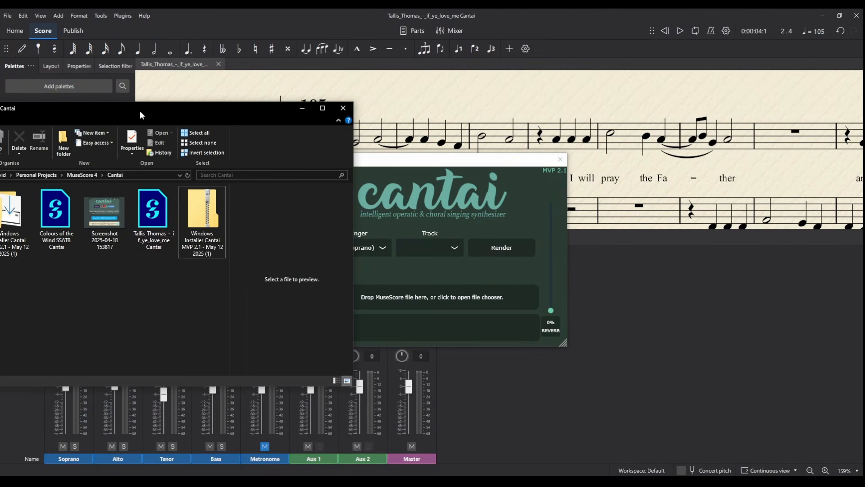
{"action": "left_click_drag", "start_coordinate": [153, 210], "coordinate": [433, 301]}
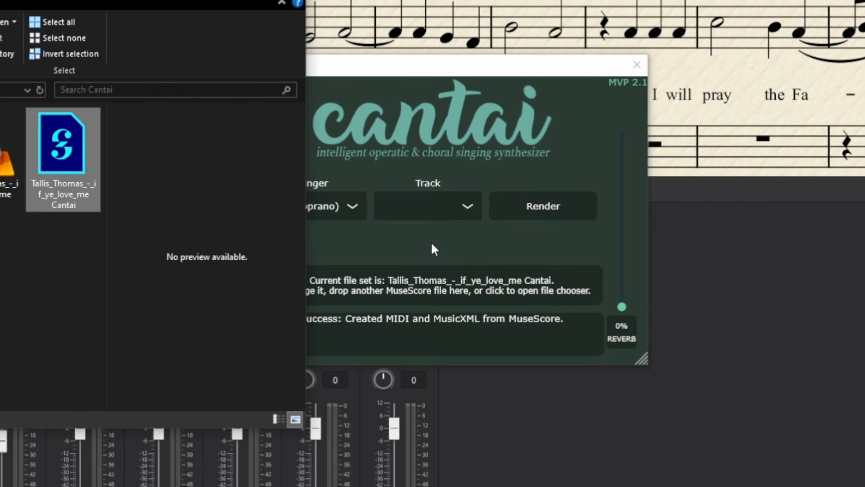
{"action": "left_click", "coordinate": [432, 245]}
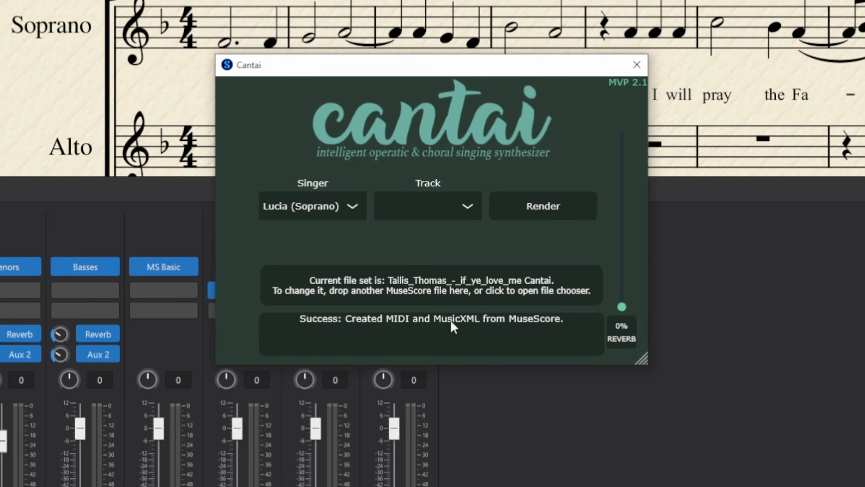
Render the Soprano track in Cantai, then close the Cantai window
{"action": "left_click", "coordinate": [472, 212]}
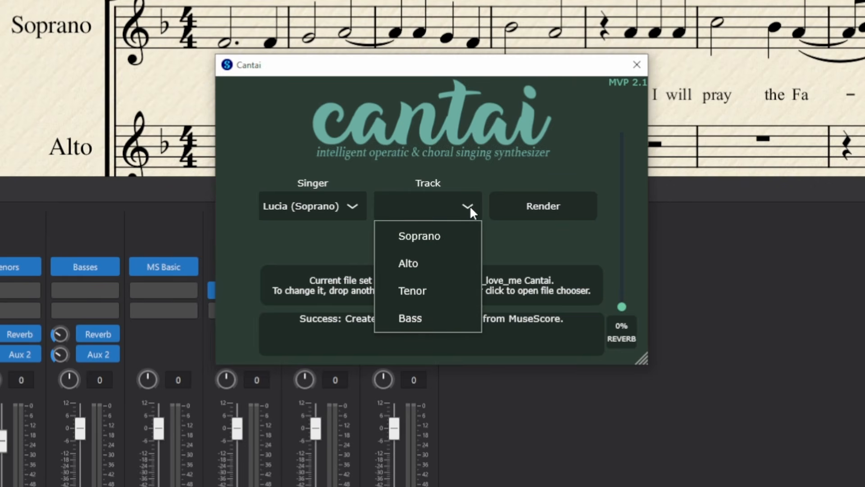
{"action": "left_click", "coordinate": [426, 238]}
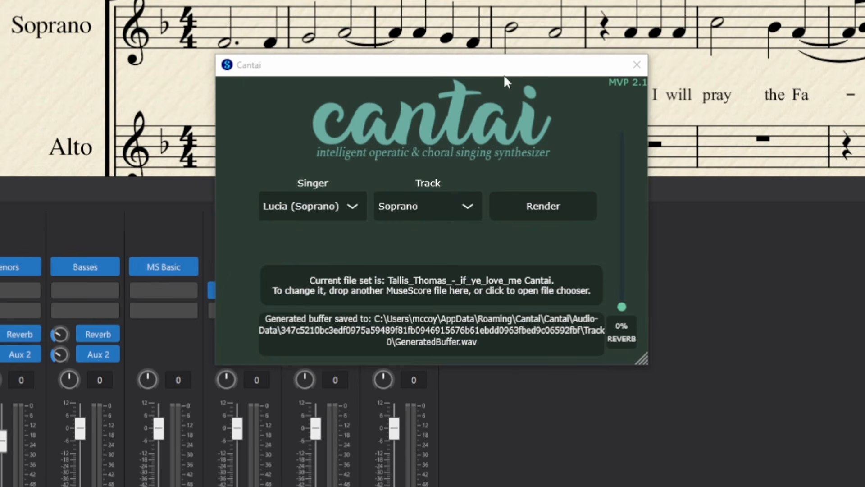
{"action": "left_click", "coordinate": [636, 66]}
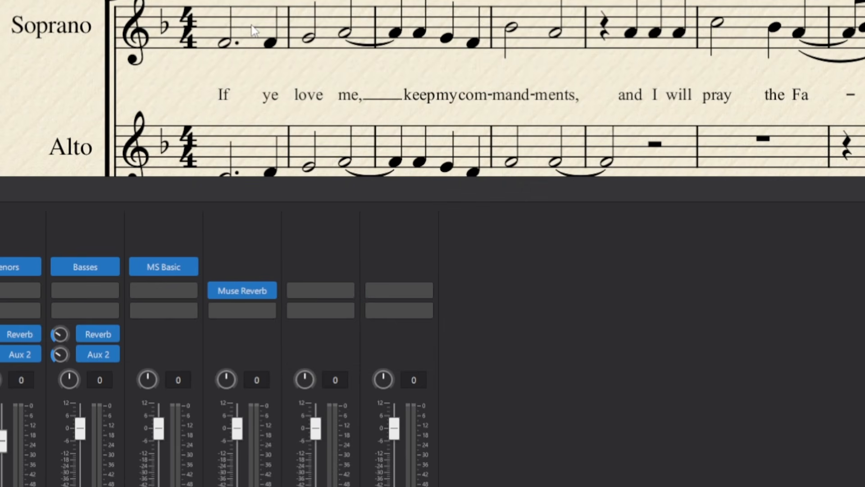
{"action": "left_click", "coordinate": [253, 31]}
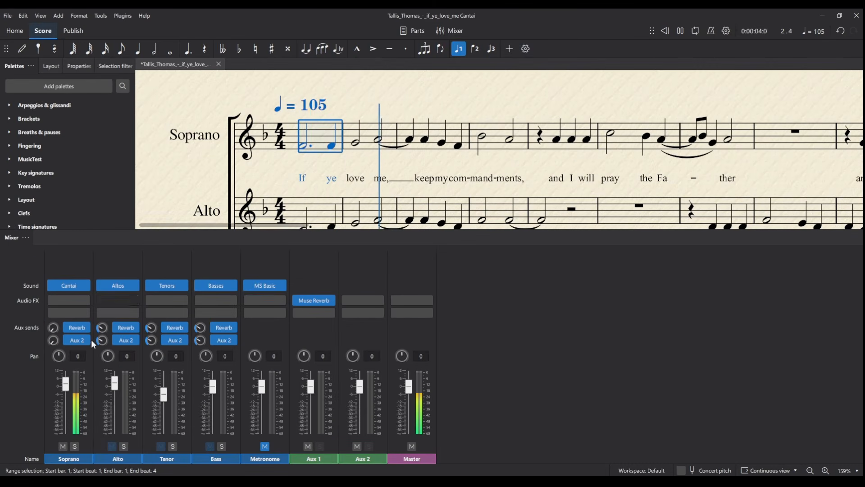
{"action": "key", "text": "space"}
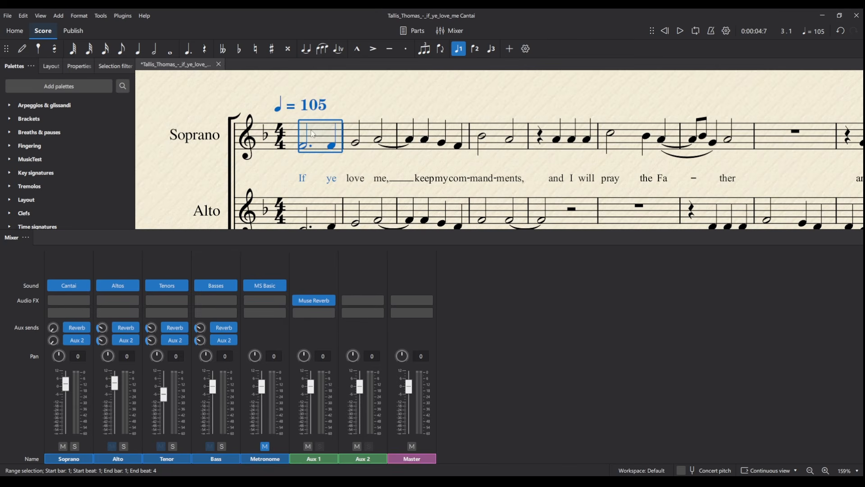
{"action": "left_click", "coordinate": [320, 166]}
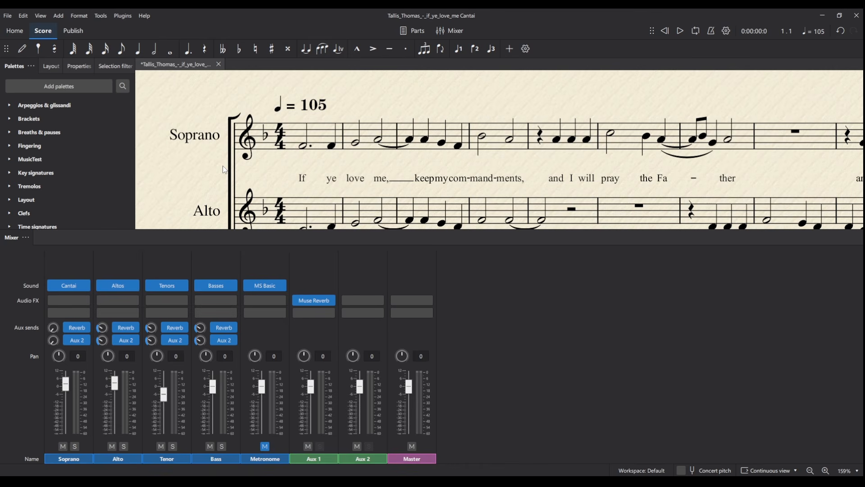
Set the Alto channel to Cantai and render the Alto track with Carmen (Mezzo-soprano)
{"action": "left_click", "coordinate": [133, 286]}
{"action": "mouse_move", "coordinate": [180, 330]}
{"action": "mouse_move", "coordinate": [267, 402]}
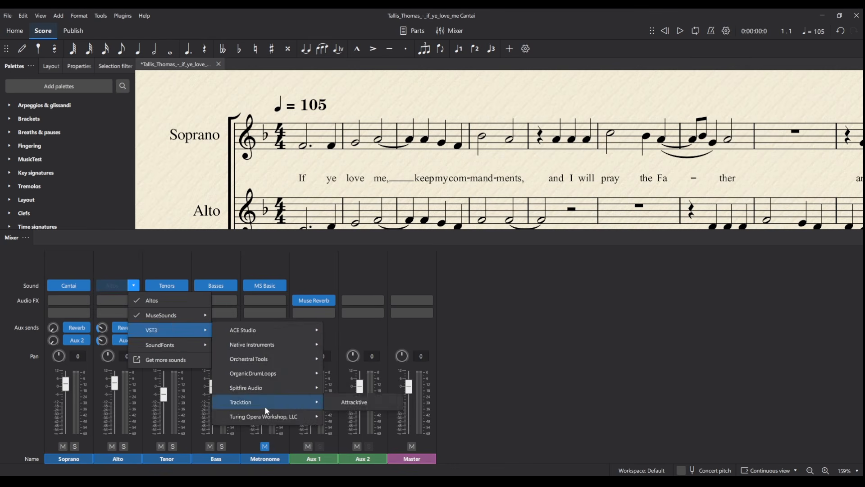
{"action": "left_click", "coordinate": [354, 402]}
{"action": "left_click", "coordinate": [358, 247]}
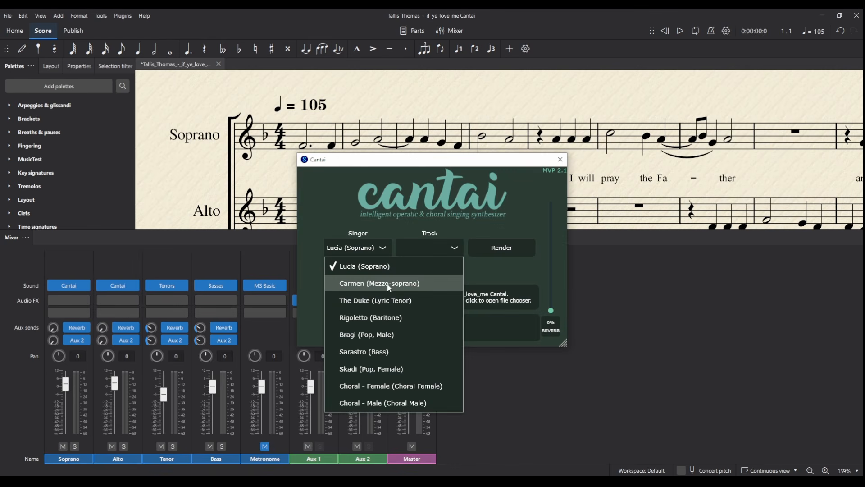
{"action": "left_click", "coordinate": [388, 283]}
{"action": "left_click", "coordinate": [430, 248]}
{"action": "left_click", "coordinate": [423, 282]}
Switch the Tenor channel to Cantai and render the Tenor track with The Duke (Lyric Tenor)
{"action": "left_click", "coordinate": [183, 285]}
{"action": "mouse_move", "coordinate": [226, 330]}
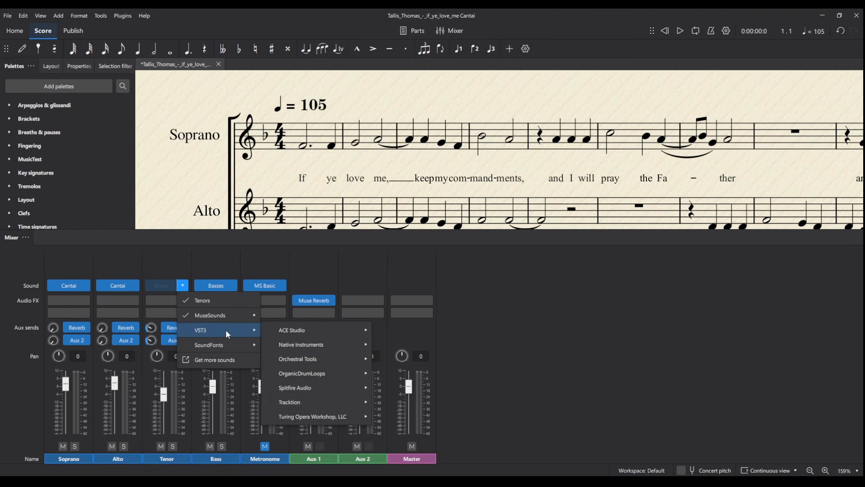
{"action": "left_click", "coordinate": [404, 402]}
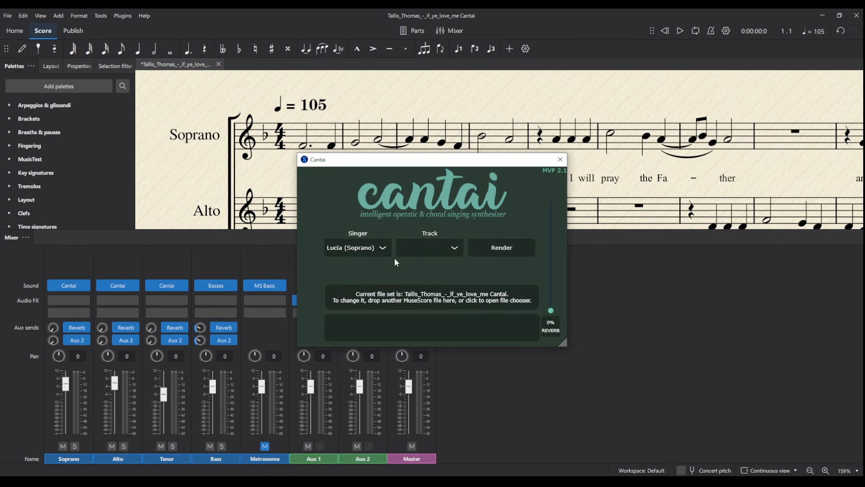
{"action": "left_click", "coordinate": [384, 251]}
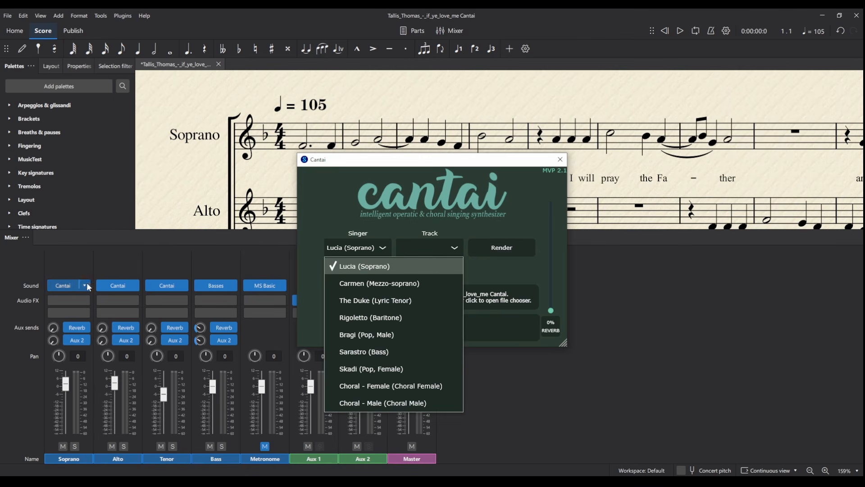
{"action": "left_click", "coordinate": [417, 303]}
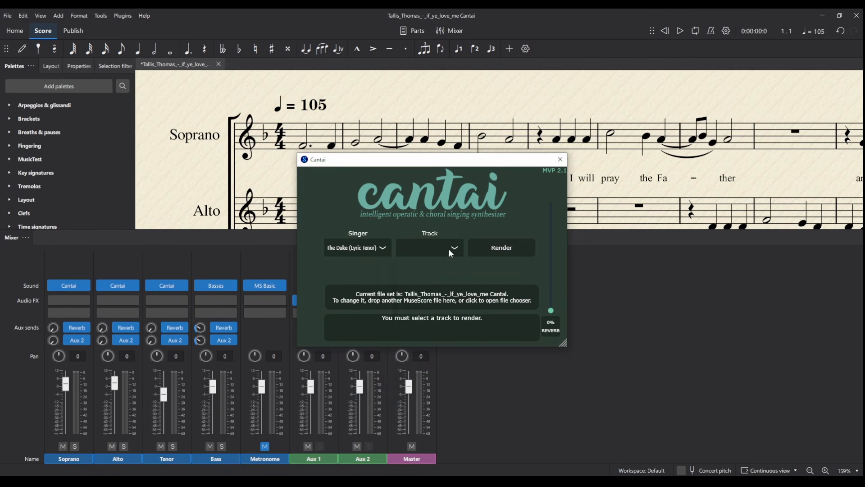
{"action": "left_click", "coordinate": [449, 251]}
{"action": "left_click", "coordinate": [419, 300]}
Assign Cantai to the Bass channel and render the Bass track with Sarastro (Bass)
{"action": "left_click", "coordinate": [231, 286]}
{"action": "mouse_move", "coordinate": [253, 329]}
{"action": "mouse_move", "coordinate": [359, 417]}
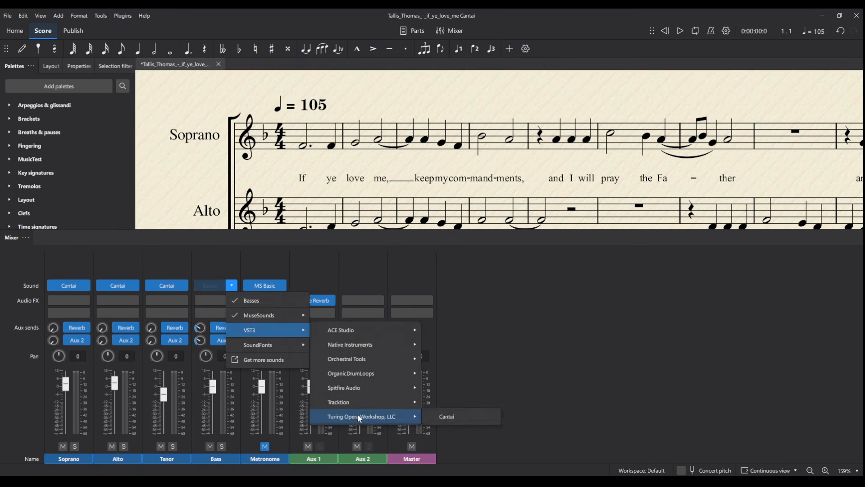
{"action": "left_click", "coordinate": [446, 417]}
{"action": "left_click", "coordinate": [387, 247]}
{"action": "left_click", "coordinate": [399, 337]}
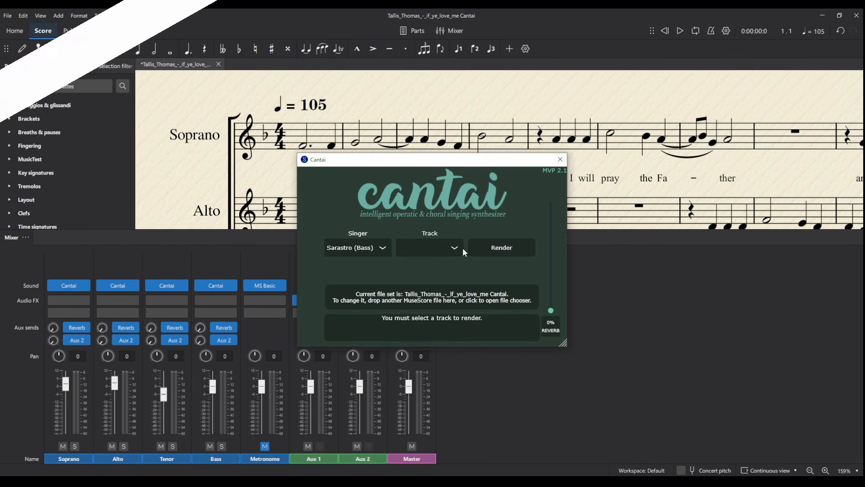
{"action": "left_click", "coordinate": [456, 248]}
{"action": "left_click", "coordinate": [428, 314]}
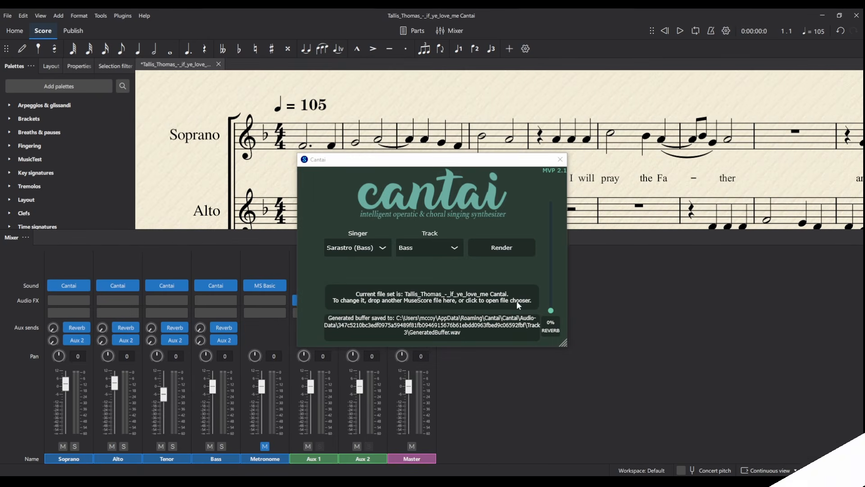
{"action": "left_click", "coordinate": [560, 160]}
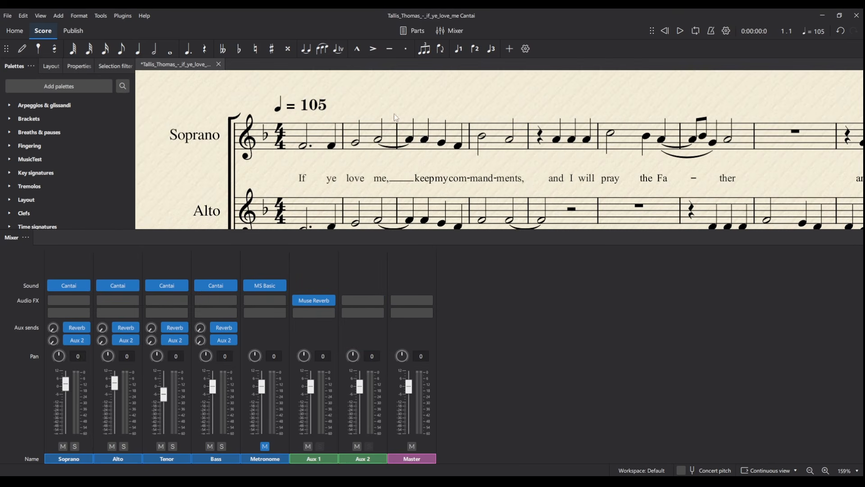
Hide the mixer and play the full four-part score from the beginning
{"action": "left_click", "coordinate": [283, 140]}
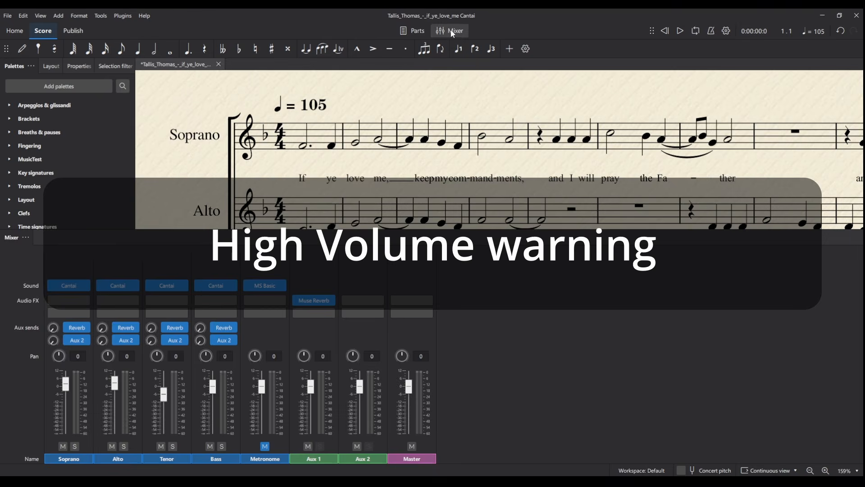
{"action": "key", "text": "F10"}
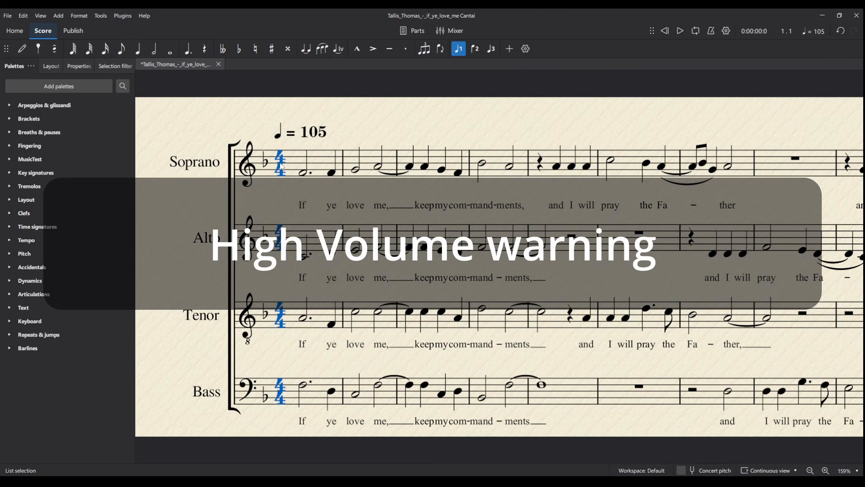
{"action": "key", "text": "space"}
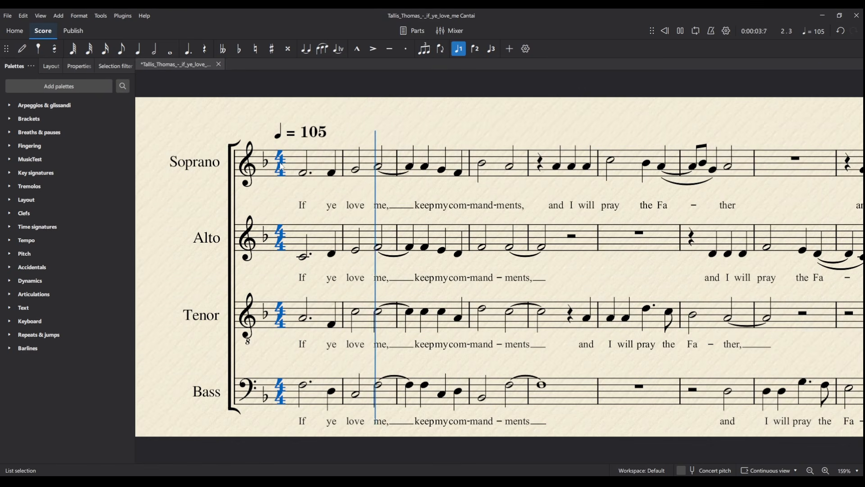
Replay the score with the mixer shown and lower the Master fader slightly below 0 dB
{"action": "key", "text": "space"}
{"action": "left_click", "coordinate": [456, 31]}
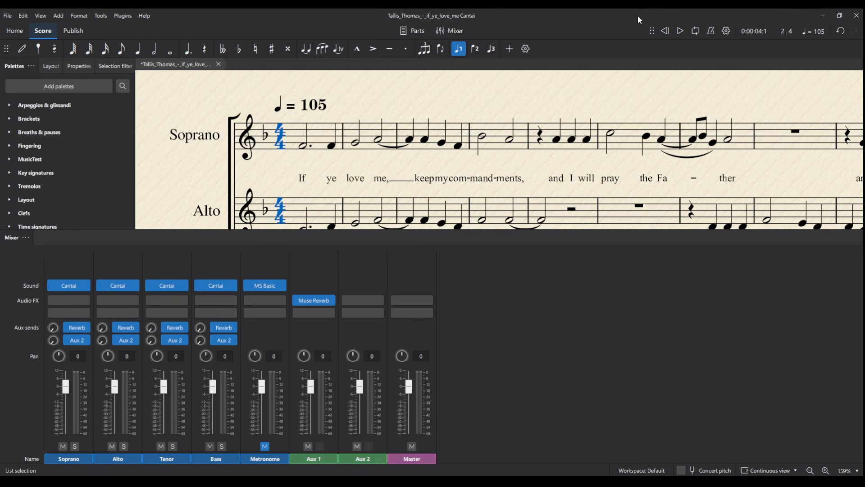
{"action": "left_click", "coordinate": [671, 32]}
{"action": "key", "text": "space"}
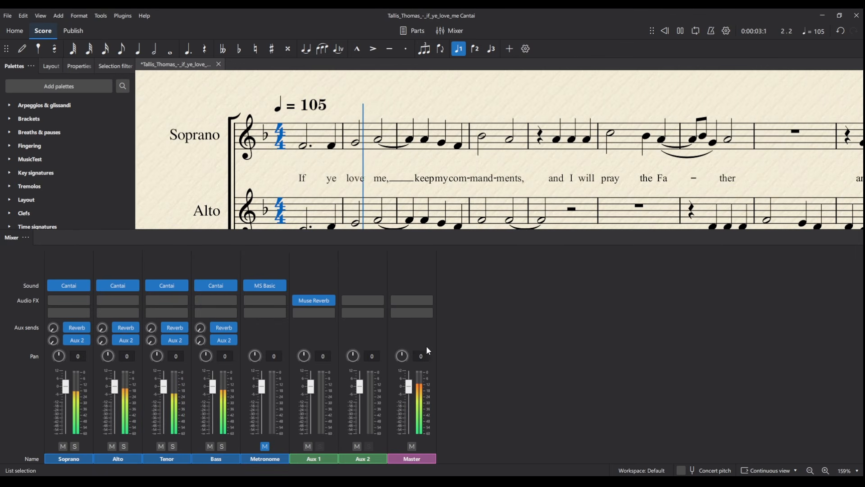
{"action": "left_click_drag", "start_coordinate": [409, 387], "coordinate": [409, 392]}
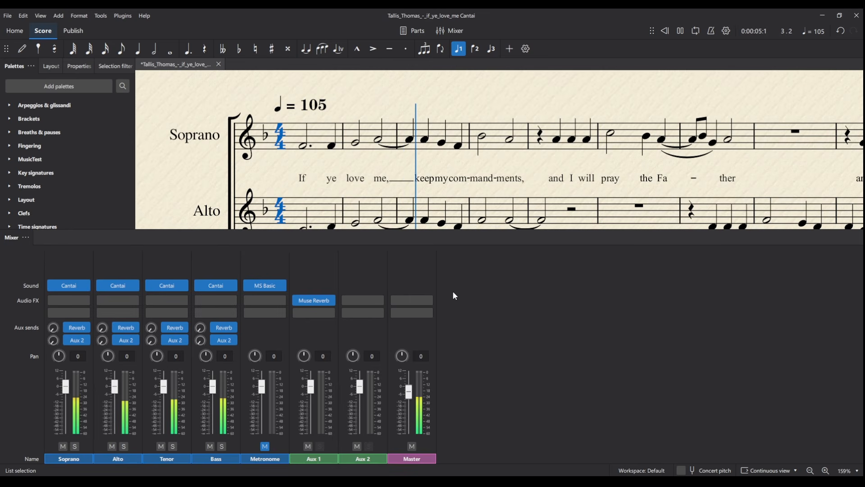
Stop playback, return to the start of the score and show the mixer again
{"action": "left_click", "coordinate": [450, 31]}
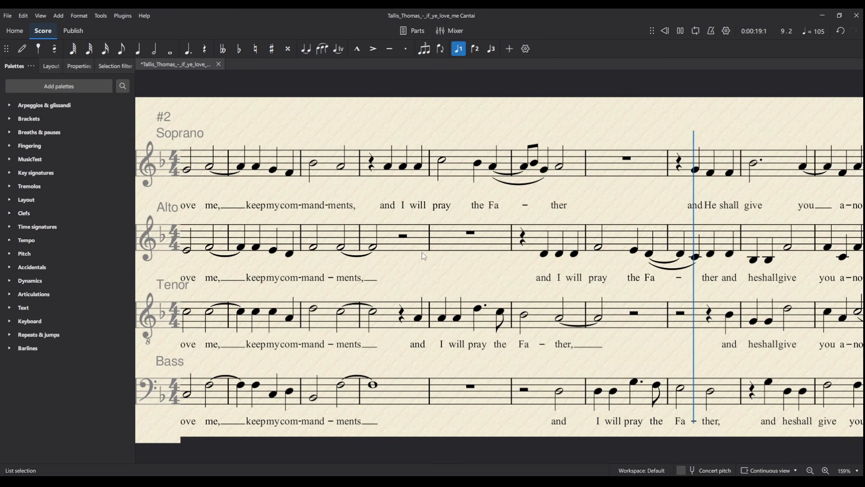
{"action": "key", "text": "space"}
{"action": "key", "text": "ctrl+Home"}
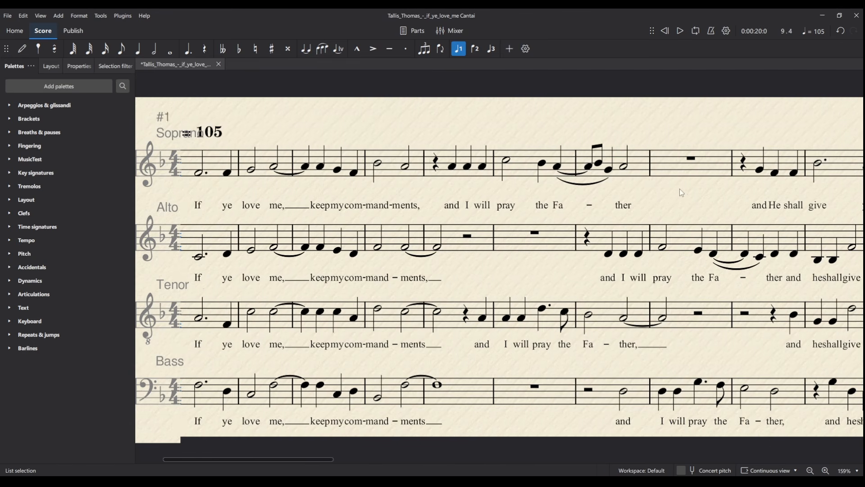
{"action": "left_click", "coordinate": [427, 129]}
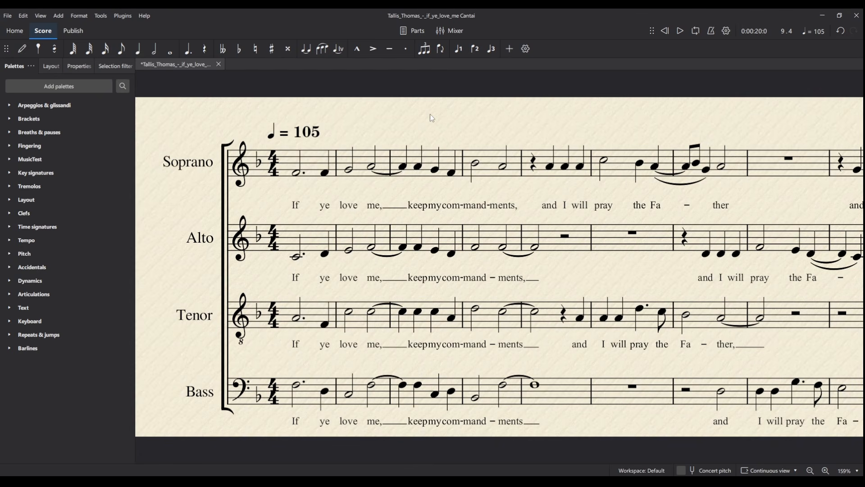
{"action": "left_click", "coordinate": [449, 30]}
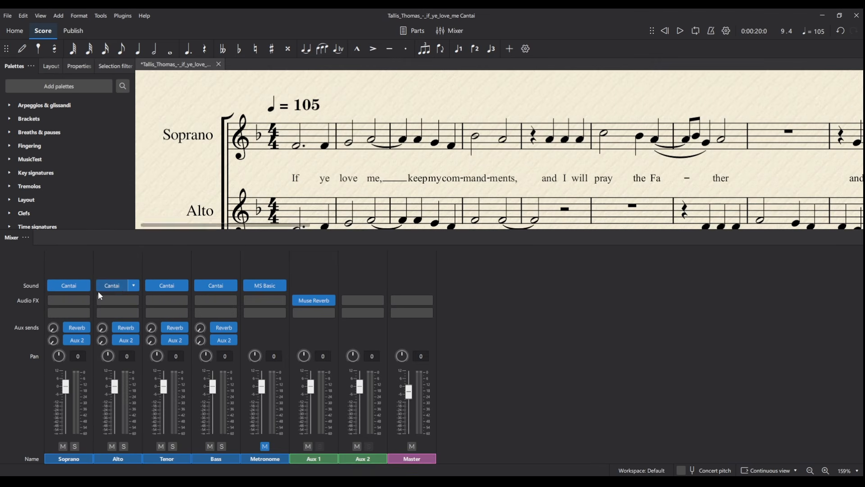
Open the Soprano's Cantai window and, while playing, raise its reverb to 53%
{"action": "left_click", "coordinate": [69, 285]}
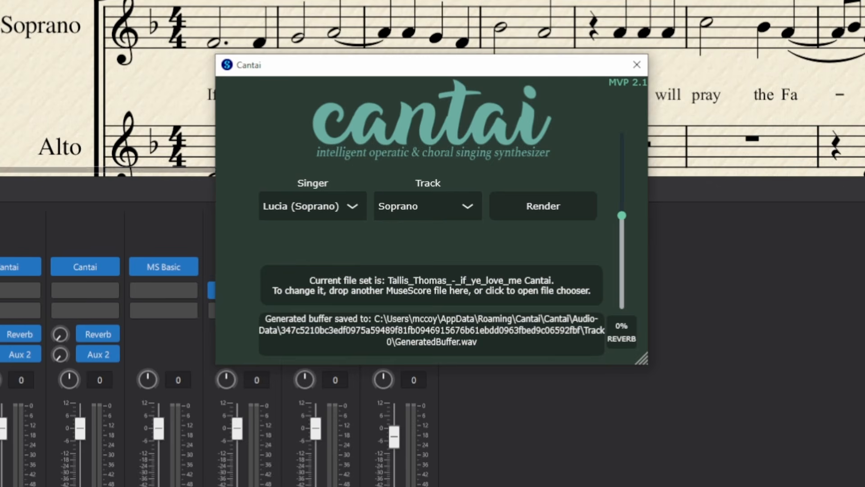
{"action": "left_click_drag", "start_coordinate": [63, 148], "coordinate": [0, 149]}
{"action": "key", "text": "space"}
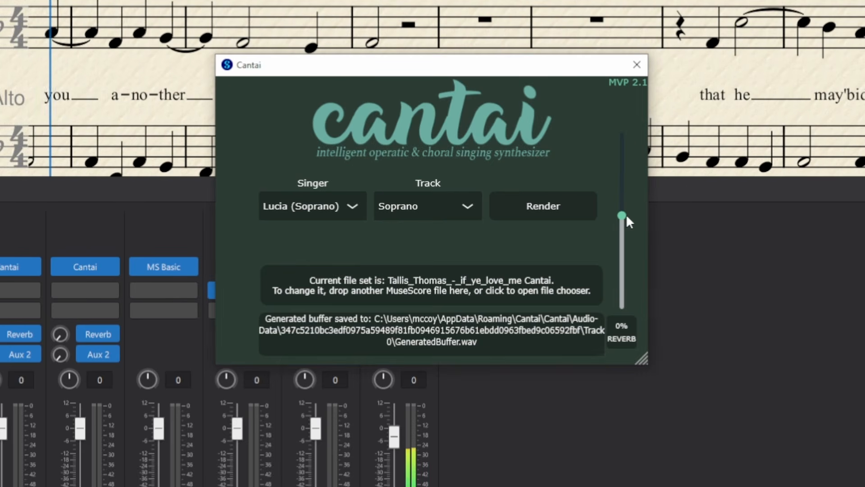
{"action": "mouse_move", "coordinate": [627, 217]}
{"action": "left_mouse_down"}
{"action": "mouse_move", "coordinate": [636, 321]}
{"action": "mouse_move", "coordinate": [629, 201]}
{"action": "left_mouse_up"}
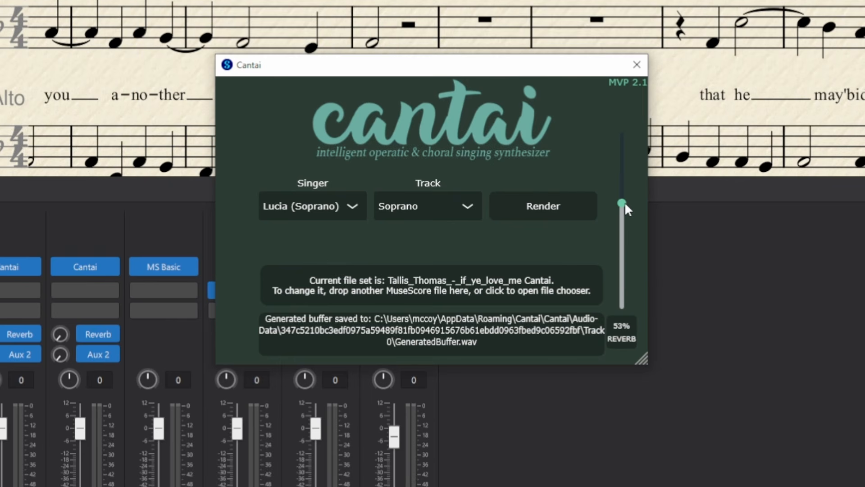
{"action": "left_click_drag", "start_coordinate": [624, 202], "coordinate": [621, 307]}
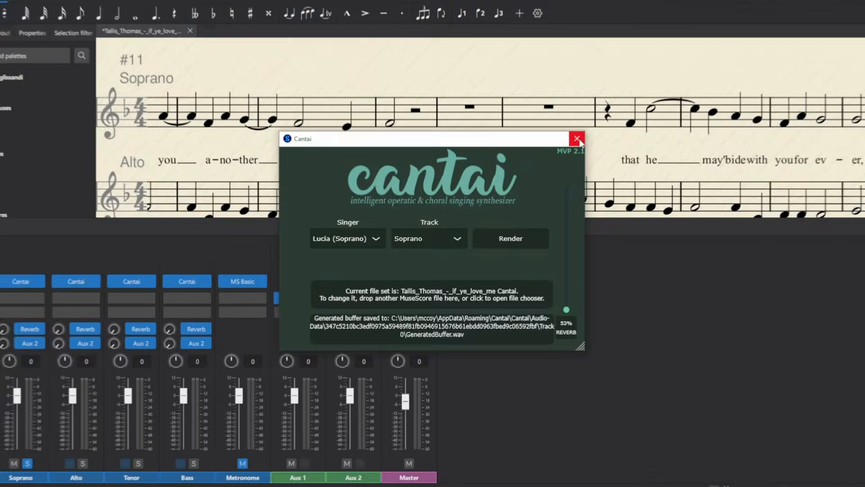
Close Cantai and turn up the reverb send on Soprano, Alto, Tenor and Bass
{"action": "left_click", "coordinate": [632, 70]}
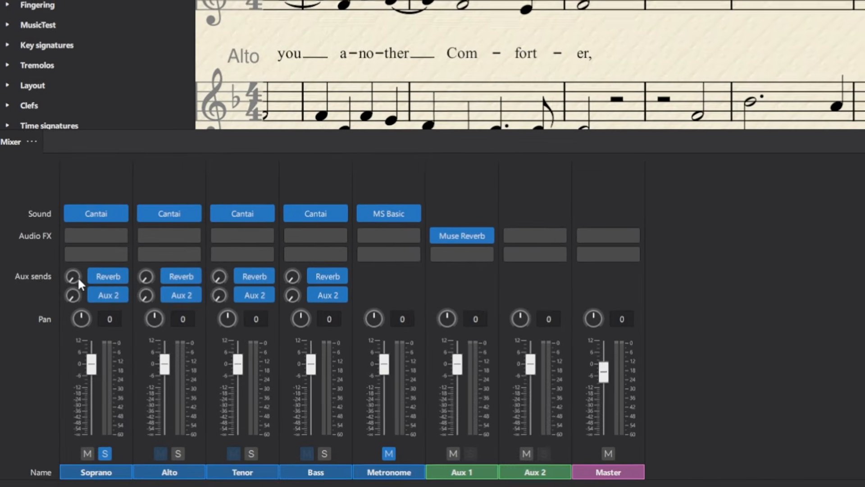
{"action": "left_click_drag", "start_coordinate": [54, 327], "coordinate": [55, 315]}
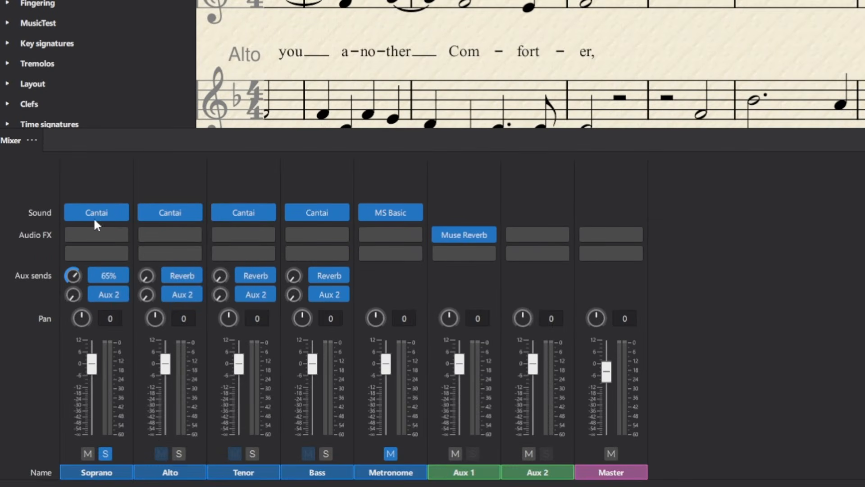
{"action": "left_click_drag", "start_coordinate": [147, 280], "coordinate": [148, 144]}
{"action": "left_click_drag", "start_coordinate": [223, 271], "coordinate": [220, 182]}
{"action": "left_click_drag", "start_coordinate": [301, 277], "coordinate": [302, 147]}
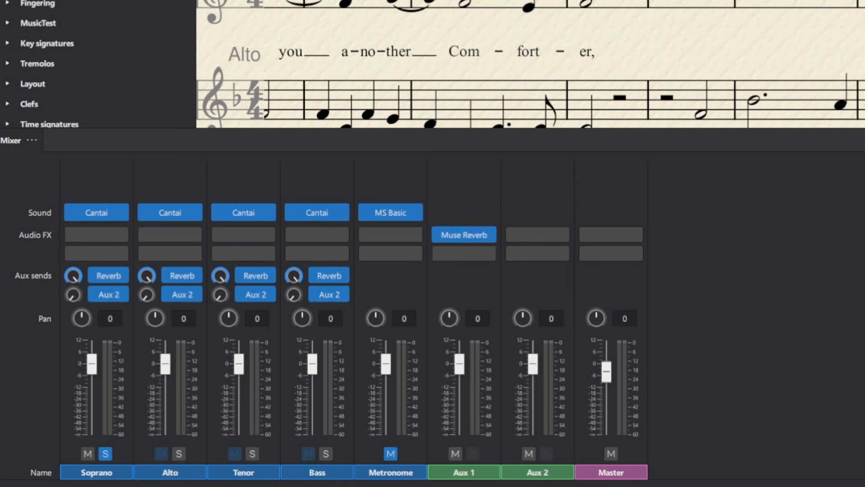
During playback, lower Aux 1 to about −9 dB and unsolo Soprano, then stop
{"action": "key", "text": "space"}
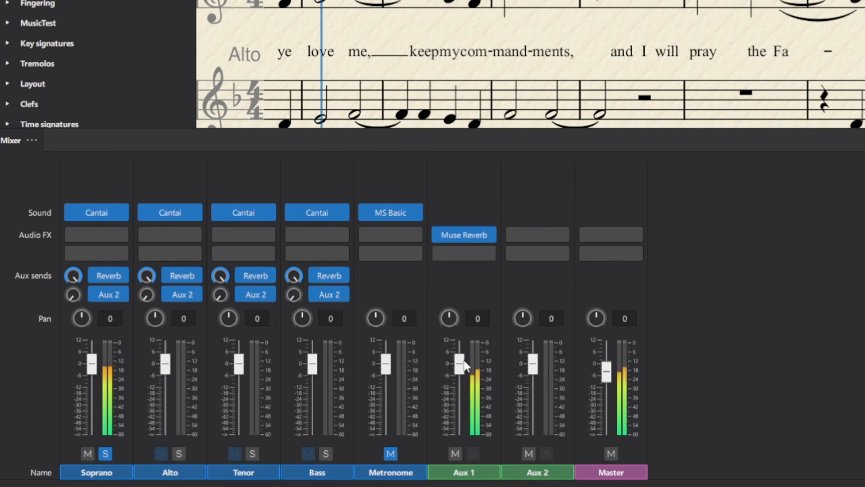
{"action": "left_click_drag", "start_coordinate": [457, 357], "coordinate": [466, 387]}
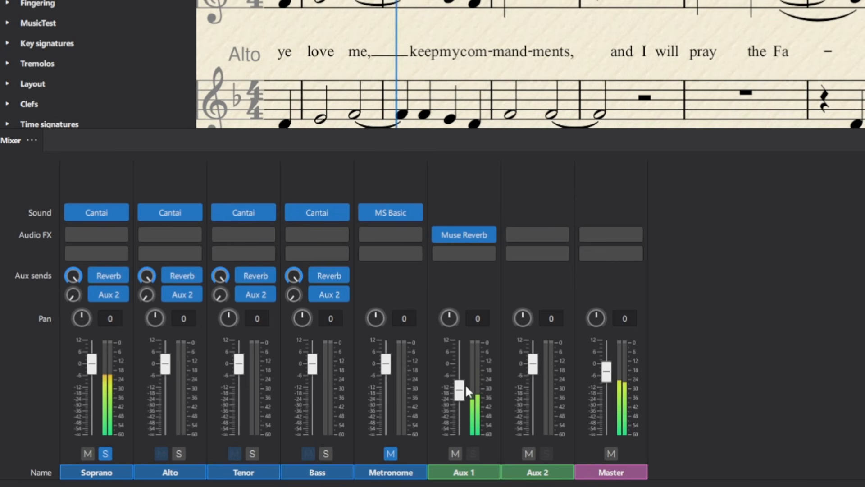
{"action": "left_click", "coordinate": [105, 454]}
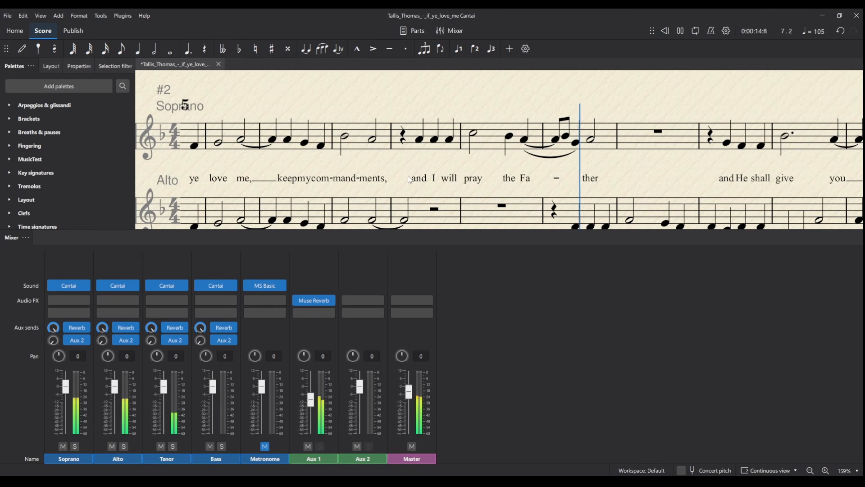
{"action": "key", "text": "space"}
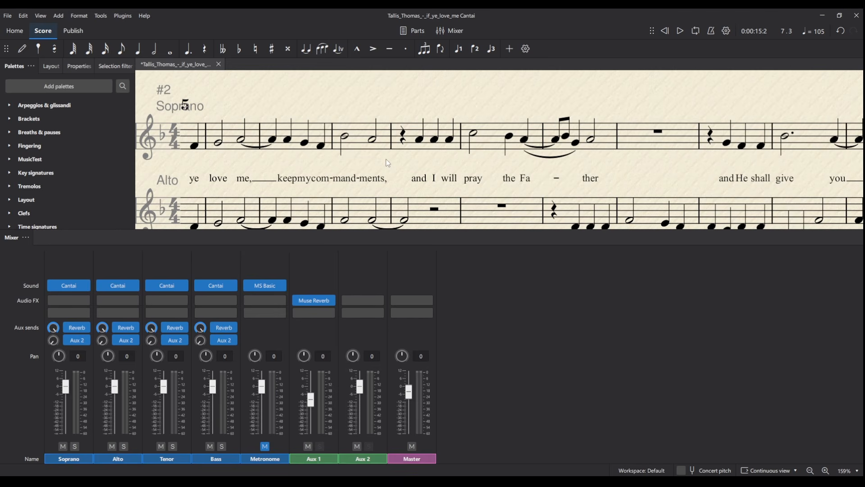
{"action": "left_click_drag", "start_coordinate": [385, 159], "coordinate": [529, 155]}
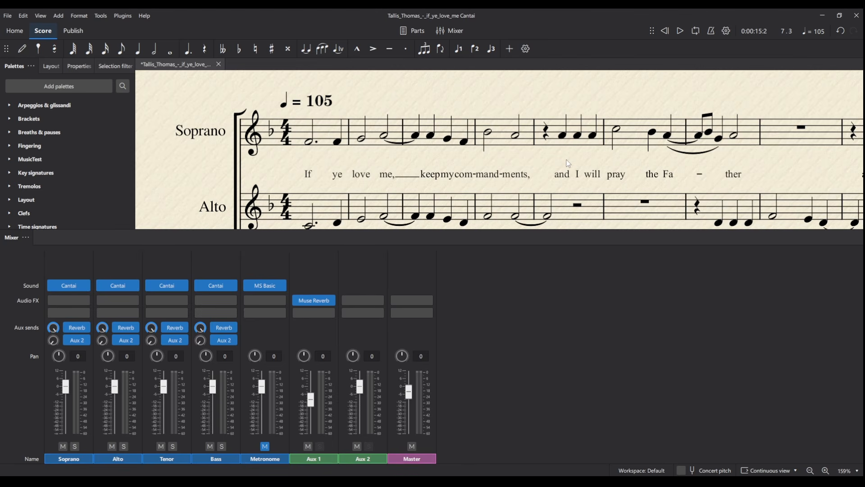
{"action": "left_click_drag", "start_coordinate": [770, 165], "coordinate": [697, 127]}
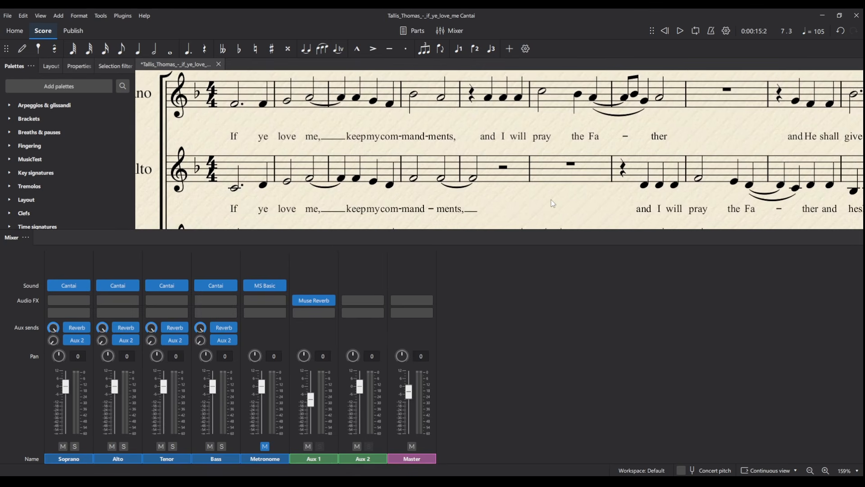
Change the bar 9 Soprano lyric 'and' to 'but', then play from bar 8 to check it
{"action": "left_click_drag", "start_coordinate": [553, 206], "coordinate": [163, 221]}
{"action": "left_click", "coordinate": [405, 159]}
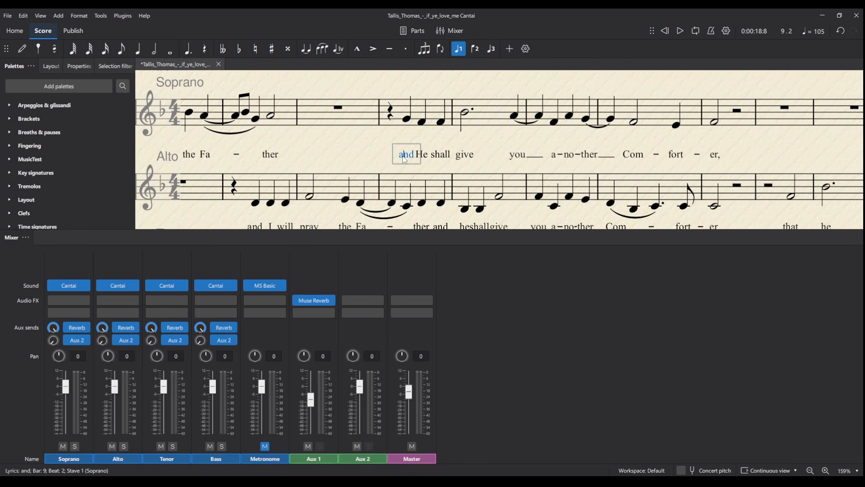
{"action": "key", "text": "BackSpace"}
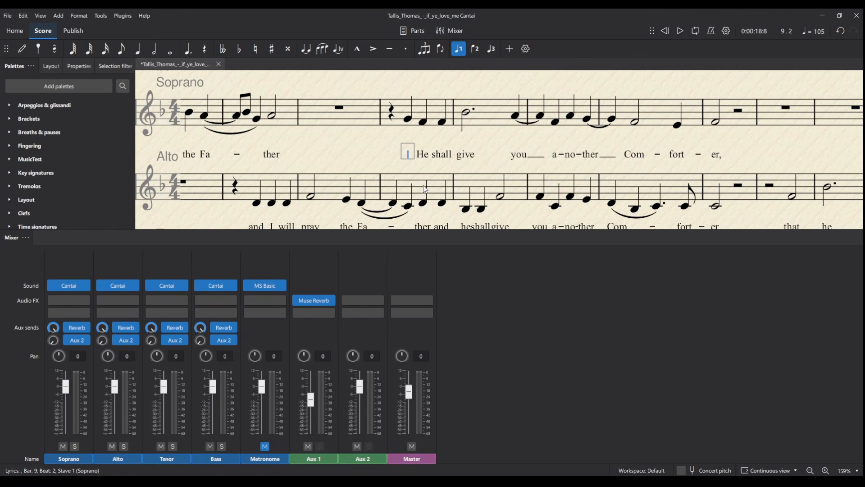
{"action": "type", "text": "but"}
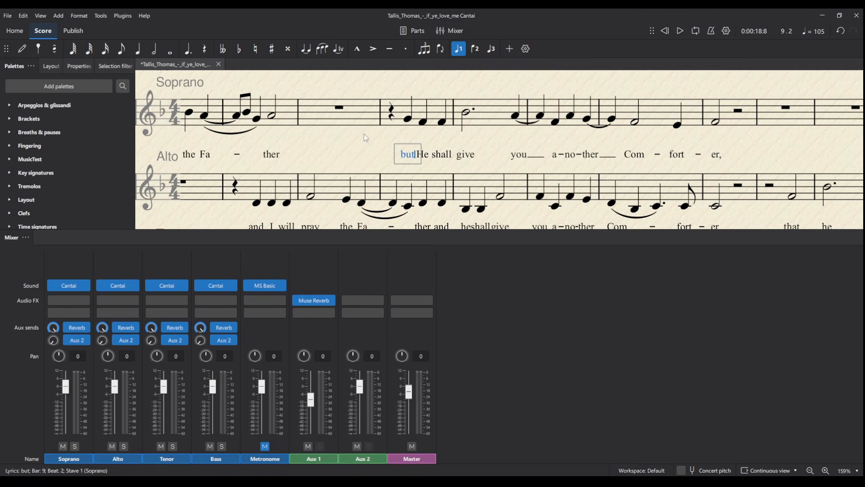
{"action": "key", "text": "Escape"}
{"action": "left_click", "coordinate": [338, 108]}
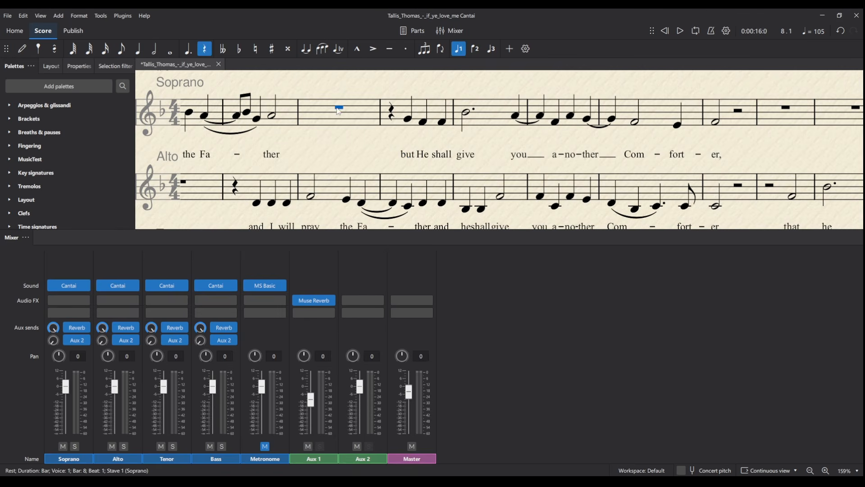
{"action": "key", "text": "space"}
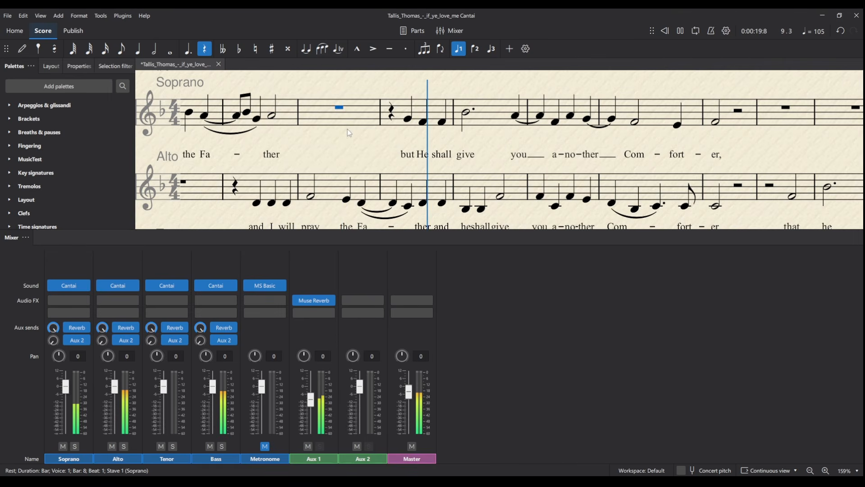
{"action": "key", "text": "space"}
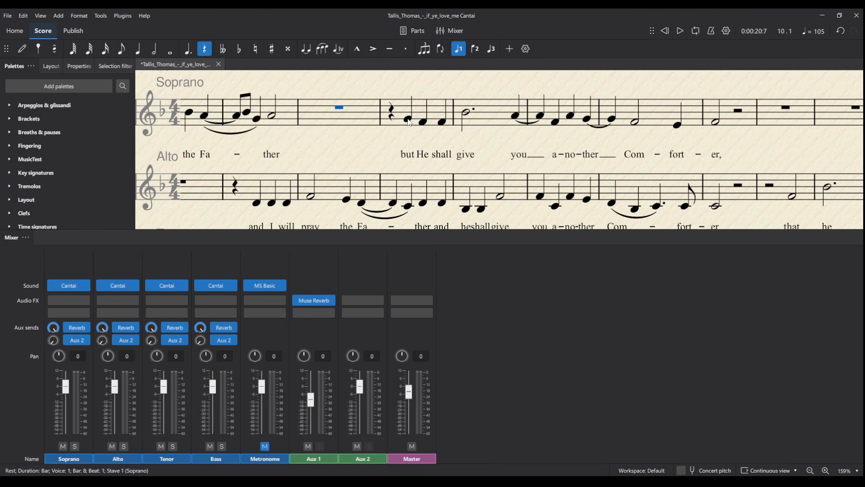
Save the score with Ctrl+S and replay it from the Soprano rest in bar 8
{"action": "left_click", "coordinate": [367, 155]}
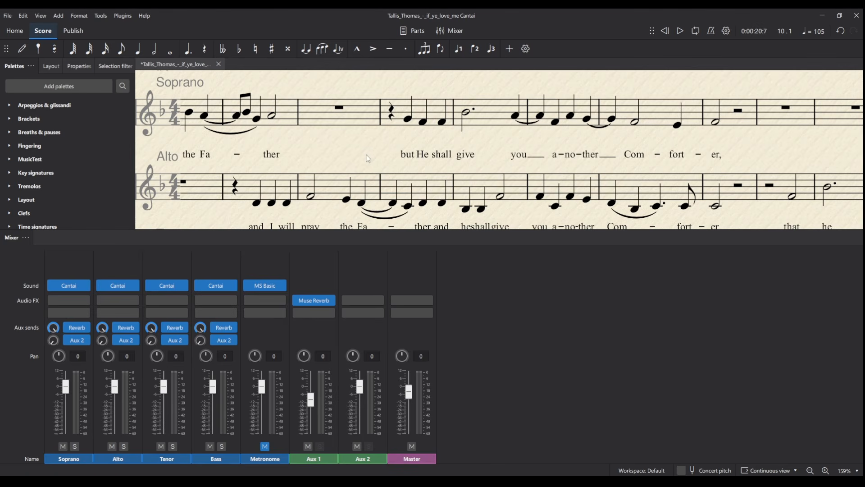
{"action": "key", "text": "ctrl+s"}
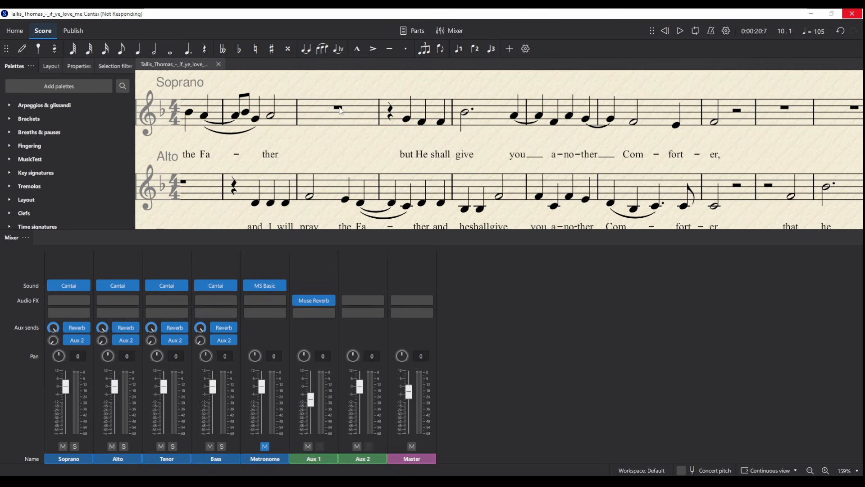
{"action": "left_click", "coordinate": [339, 108]}
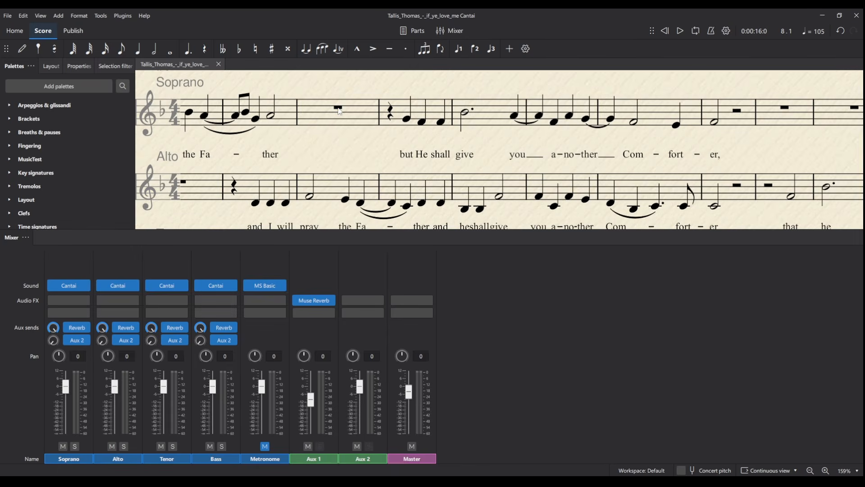
{"action": "key", "text": "space"}
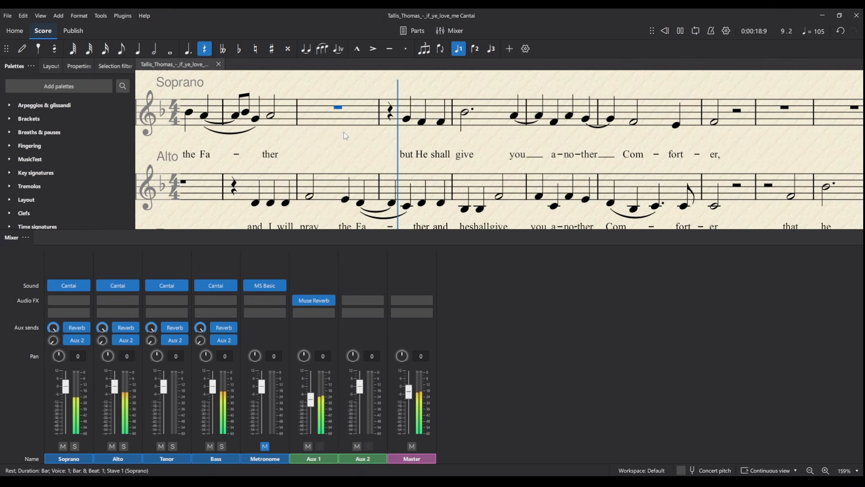
{"action": "key", "text": "space"}
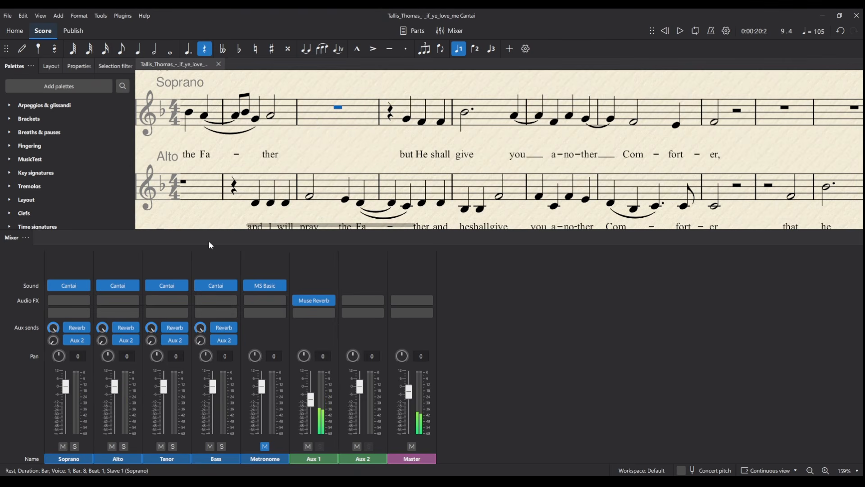
Re-render the Soprano with the Lucia (Soprano) singer, audition it from bar 8, then close Cantai
{"action": "left_click", "coordinate": [68, 287]}
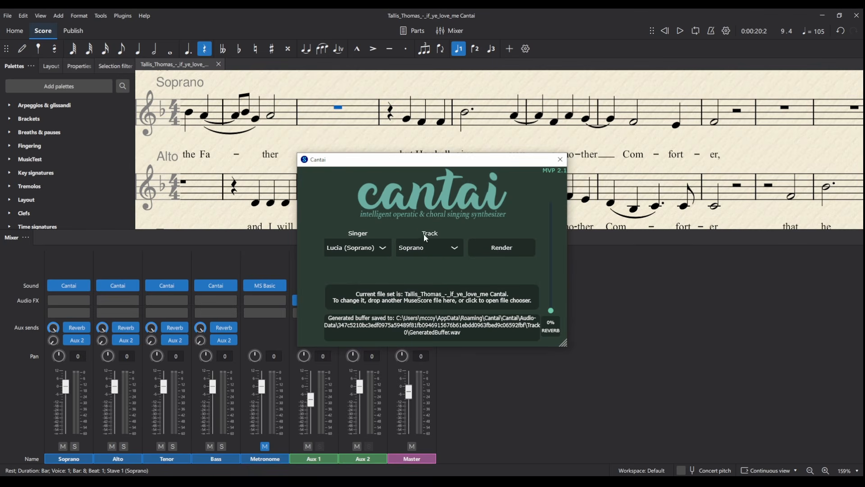
{"action": "left_click", "coordinate": [505, 251]}
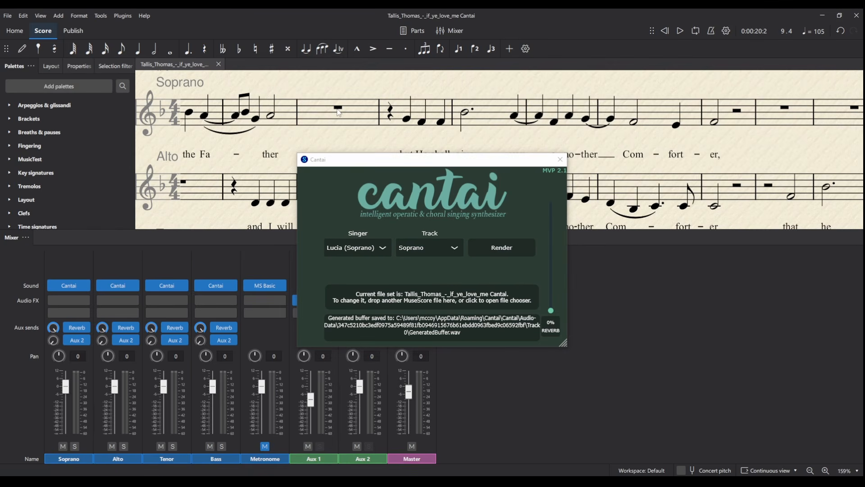
{"action": "left_click", "coordinate": [351, 116]}
{"action": "key", "text": "space"}
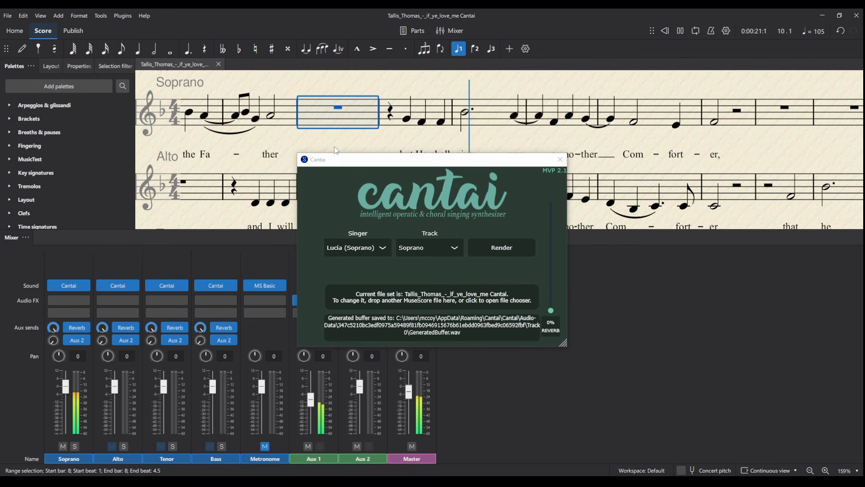
{"action": "key", "text": "space"}
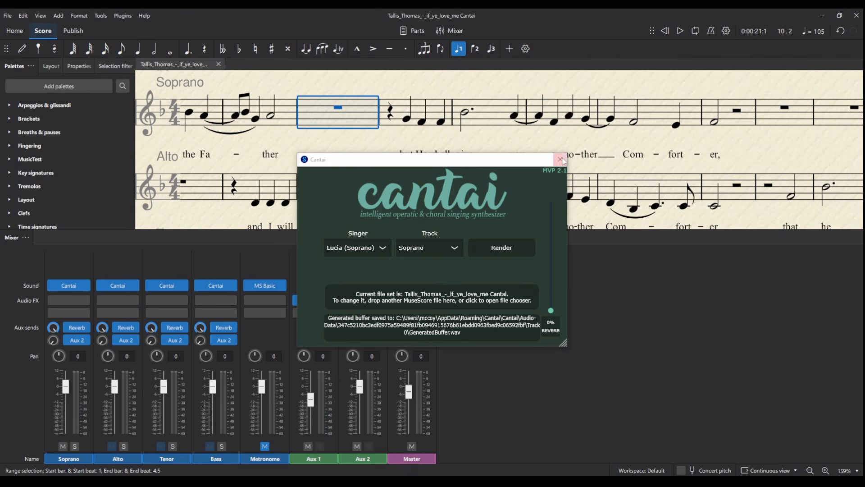
{"action": "left_click", "coordinate": [561, 160]}
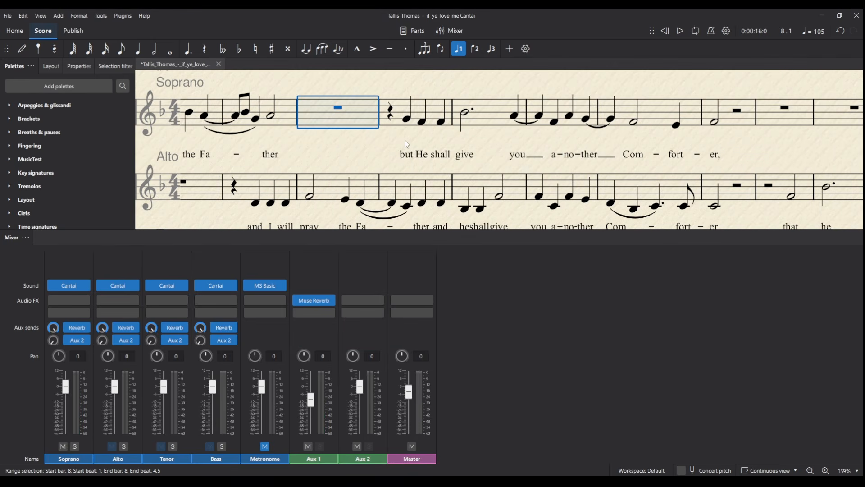
{"action": "left_click", "coordinate": [382, 139]}
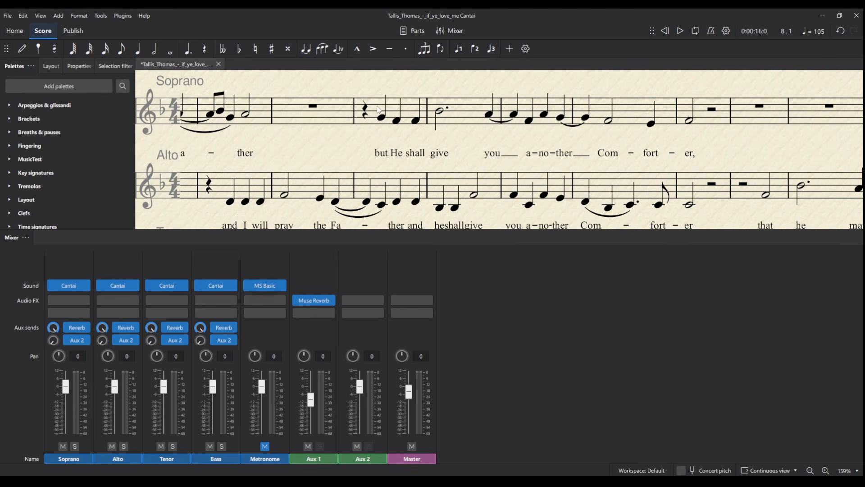
Pan the score to rehearsal mark #14 and briefly preview the Tenor passage
{"action": "left_click_drag", "start_coordinate": [360, 141], "coordinate": [498, 131]}
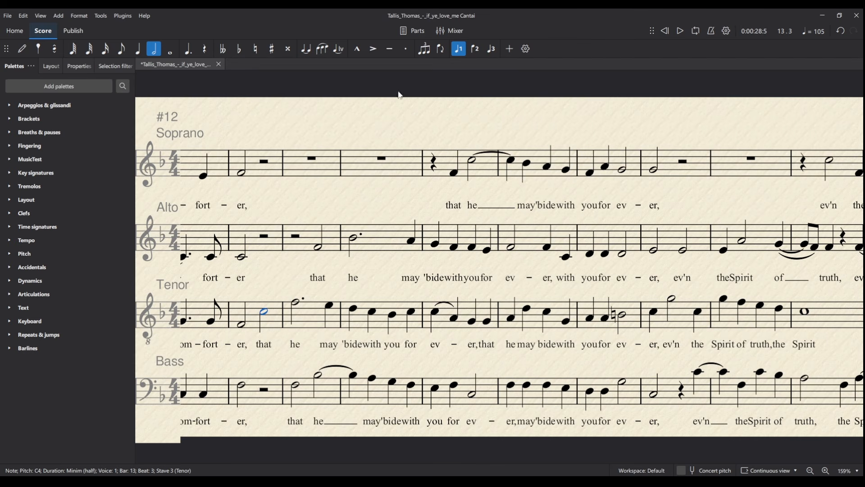
{"action": "left_click", "coordinate": [680, 31]}
{"action": "left_click", "coordinate": [680, 32]}
{"action": "left_click_drag", "start_coordinate": [711, 268], "coordinate": [593, 252]}
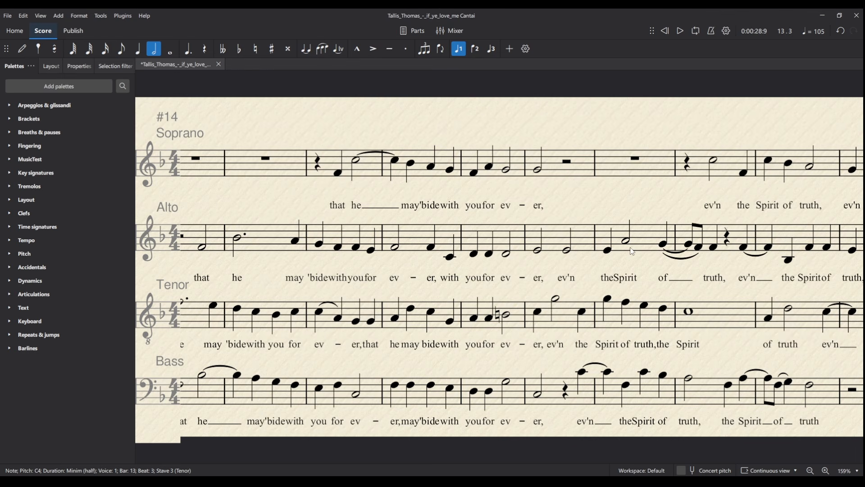
Change the Alto and Tenor 'Spirit' lyrics to 'Sprit'
{"action": "double_click", "coordinate": [633, 275]}
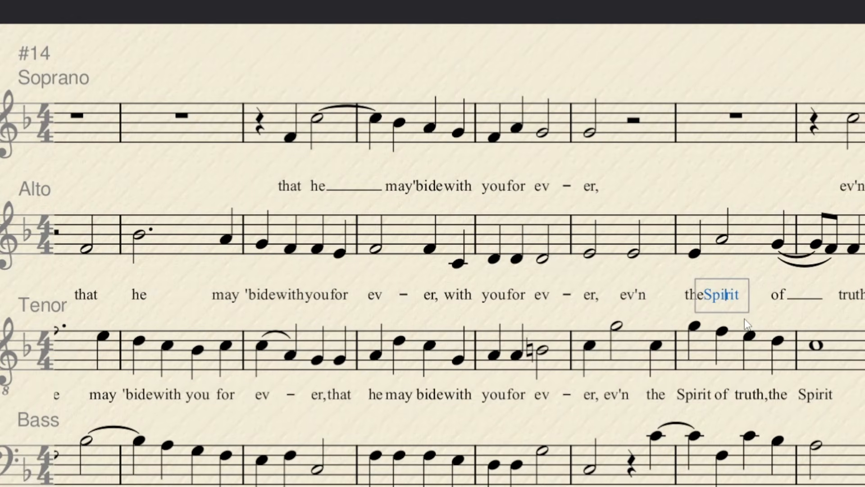
{"action": "key", "text": "BackSpace"}
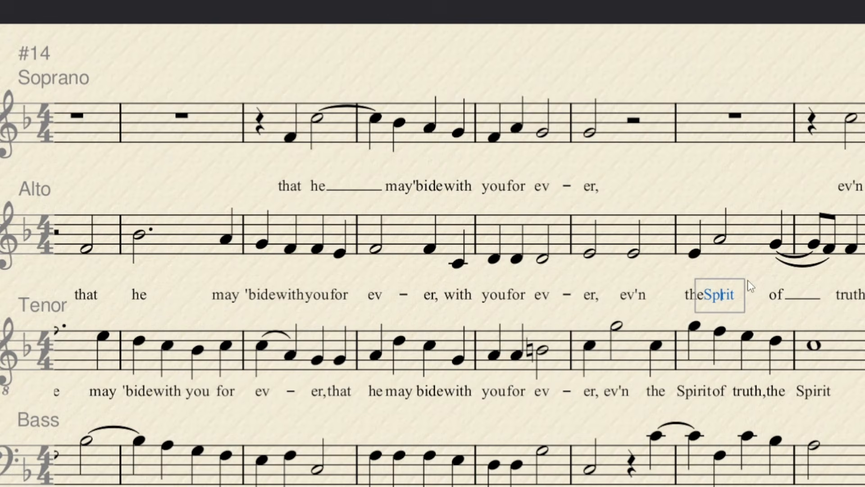
{"action": "key", "text": "Escape"}
{"action": "key", "text": "Escape"}
{"action": "double_click", "coordinate": [623, 354]}
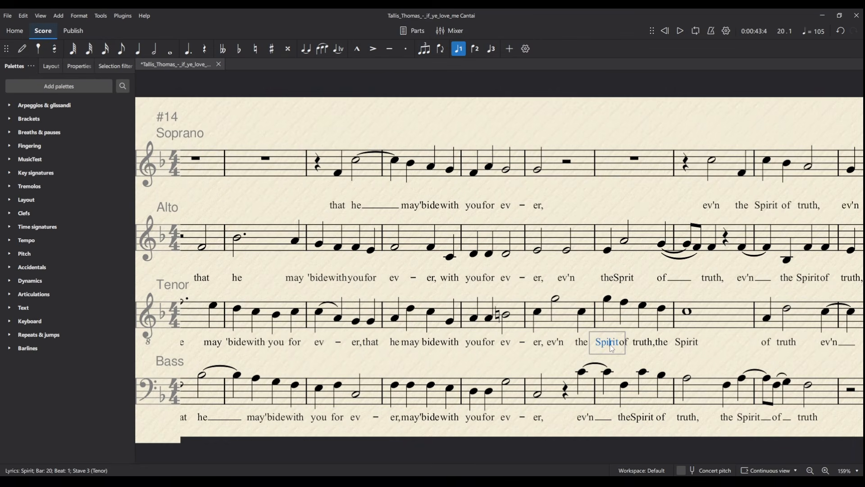
{"action": "key", "text": "BackSpace"}
{"action": "key", "text": "Escape"}
{"action": "key", "text": "Escape"}
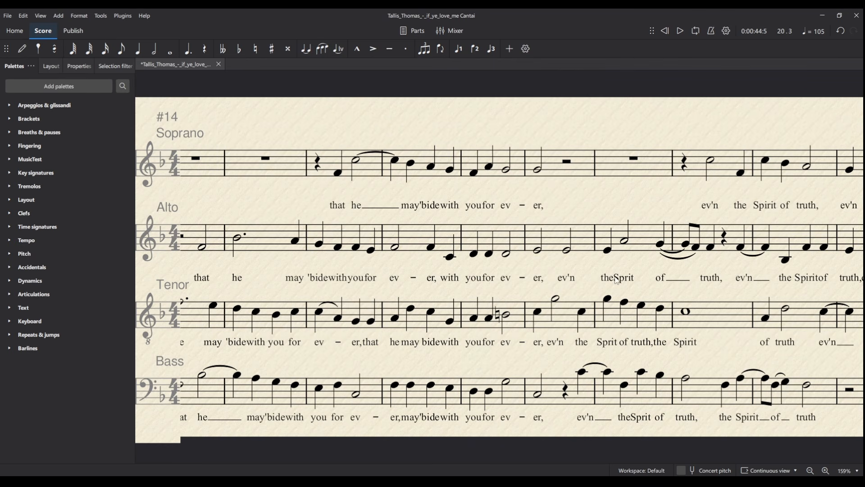
Remove the apostrophe from the Tenor lyric 'bide and save the score
{"action": "double_click", "coordinate": [232, 346]}
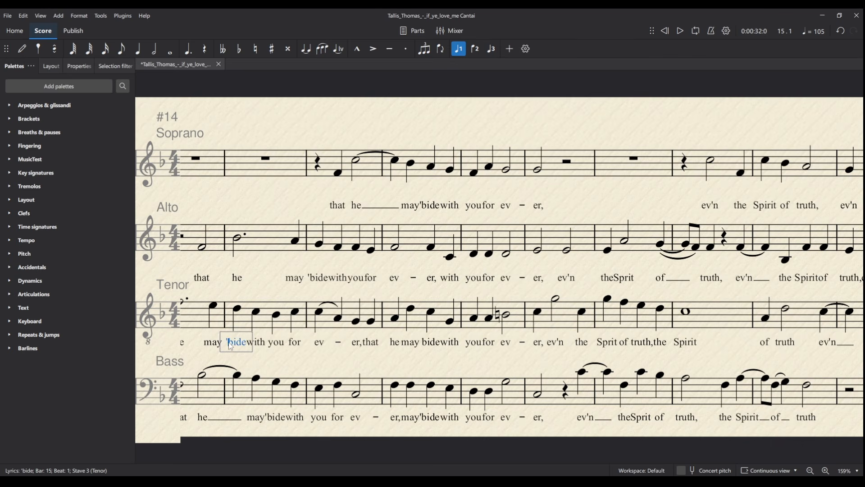
{"action": "key", "text": "BackSpace"}
{"action": "key", "text": "Escape"}
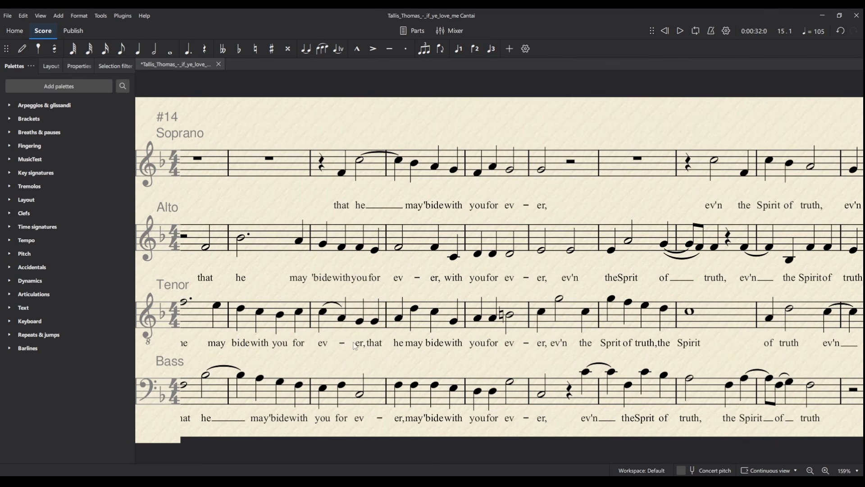
{"action": "left_click_drag", "start_coordinate": [297, 361], "coordinate": [334, 356]}
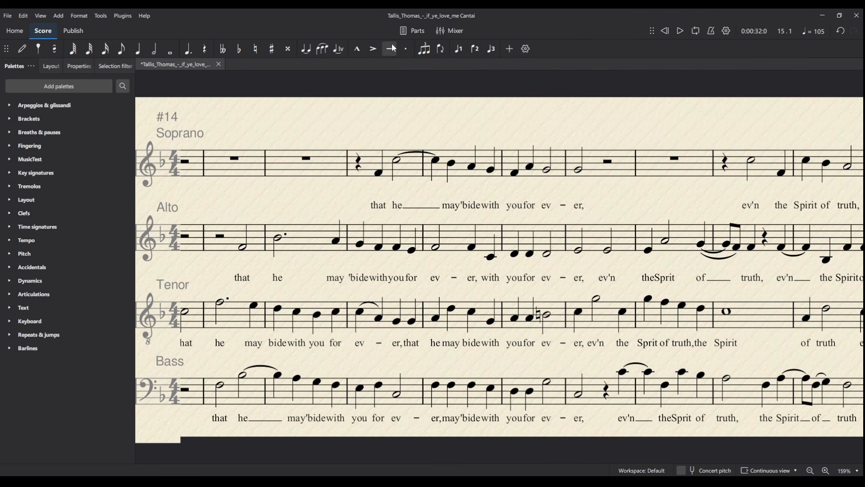
{"action": "key", "text": "ctrl+s"}
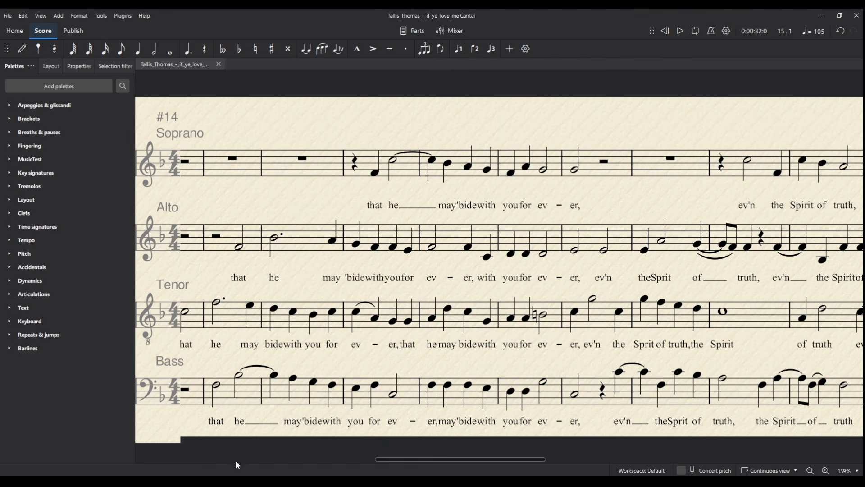
Render the Tenor in Cantai with The Duke (Lyric Tenor) and play from bar 14
{"action": "left_click", "coordinate": [465, 37]}
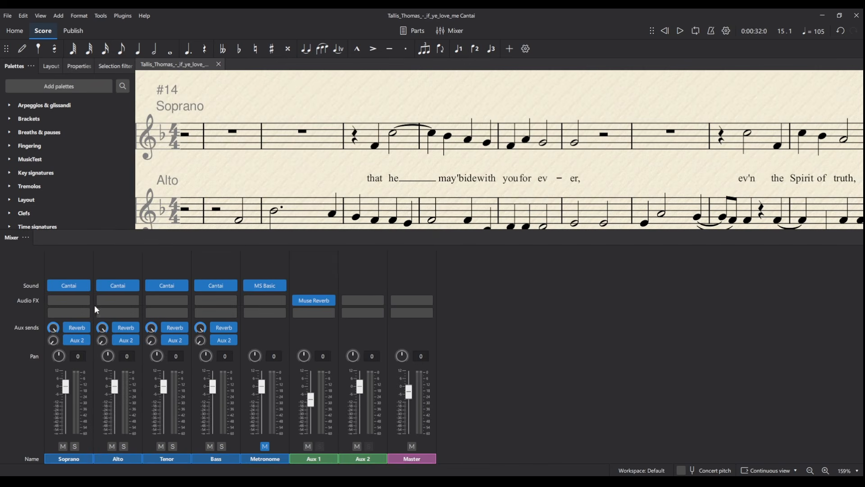
{"action": "left_click", "coordinate": [168, 290]}
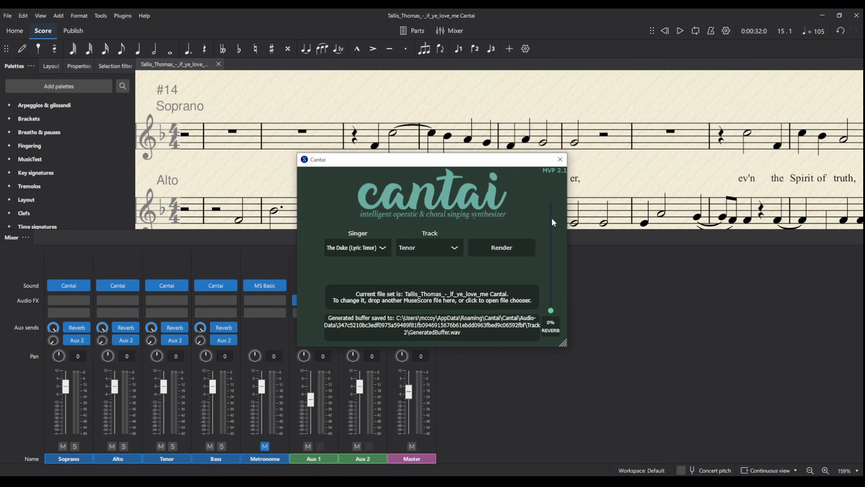
{"action": "left_click", "coordinate": [560, 160]}
{"action": "scroll", "coordinate": [515, 202], "scroll_direction": "down", "scroll_amount": 3}
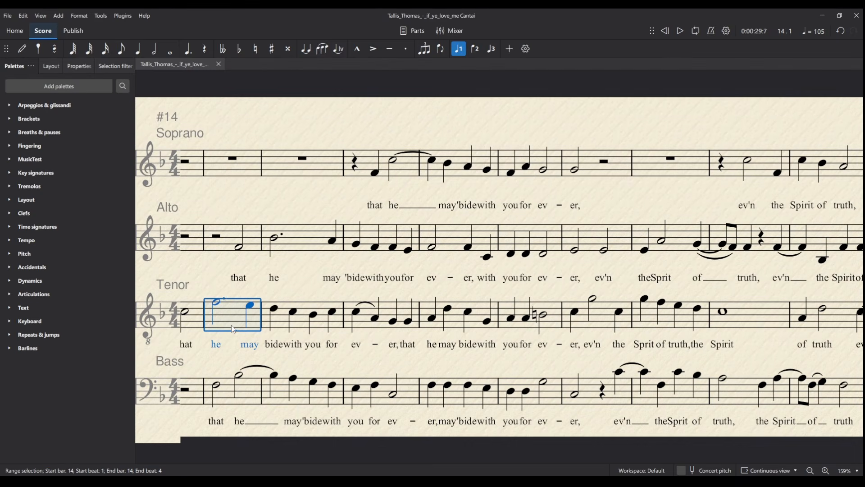
{"action": "key", "text": "space"}
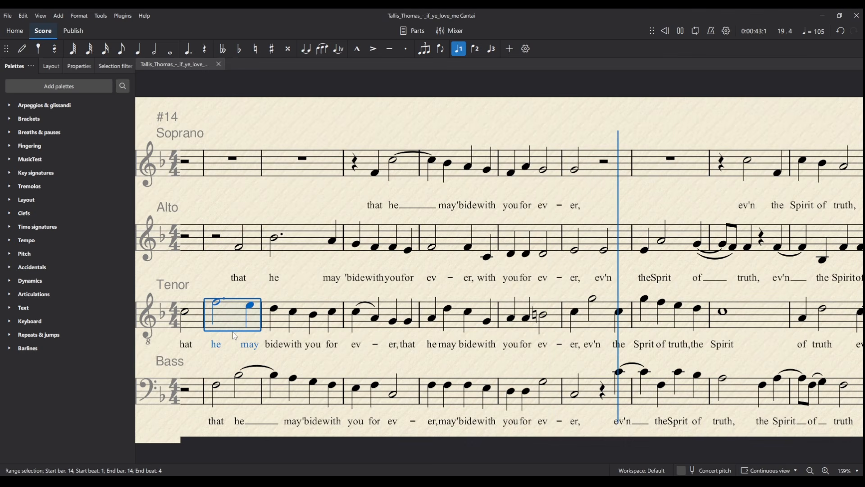
Stop playback, pan the score back, and deselect Tenor bar 14
{"action": "key", "text": "space"}
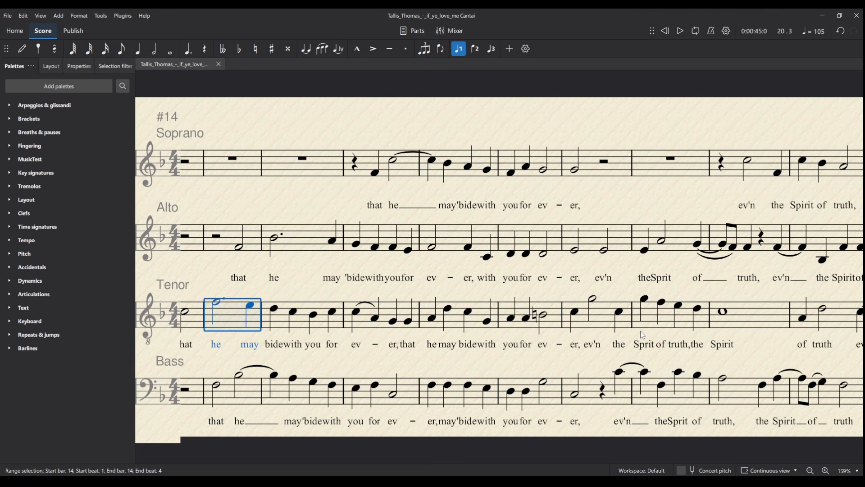
{"action": "left_click_drag", "start_coordinate": [622, 279], "coordinate": [623, 279]}
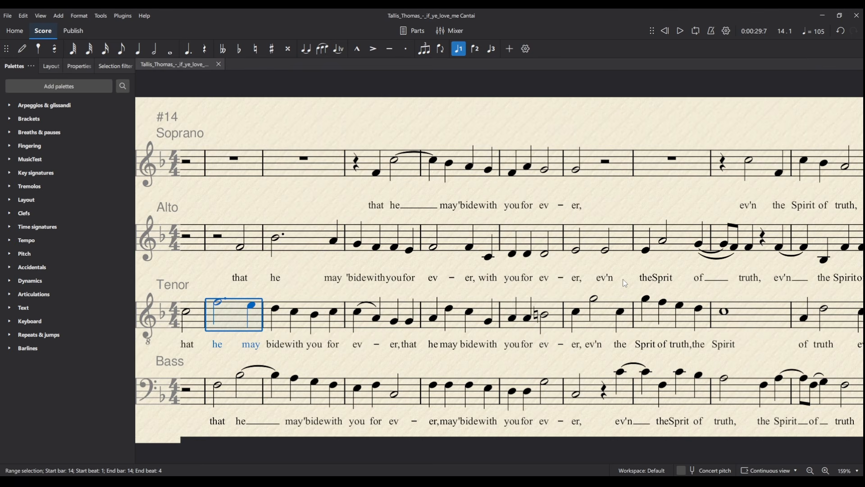
{"action": "left_click_drag", "start_coordinate": [624, 280], "coordinate": [801, 272]}
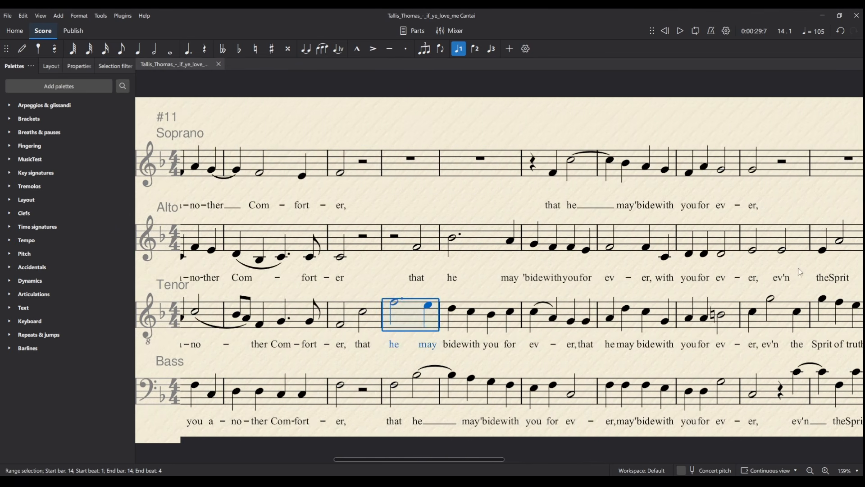
{"action": "left_click", "coordinate": [480, 275]}
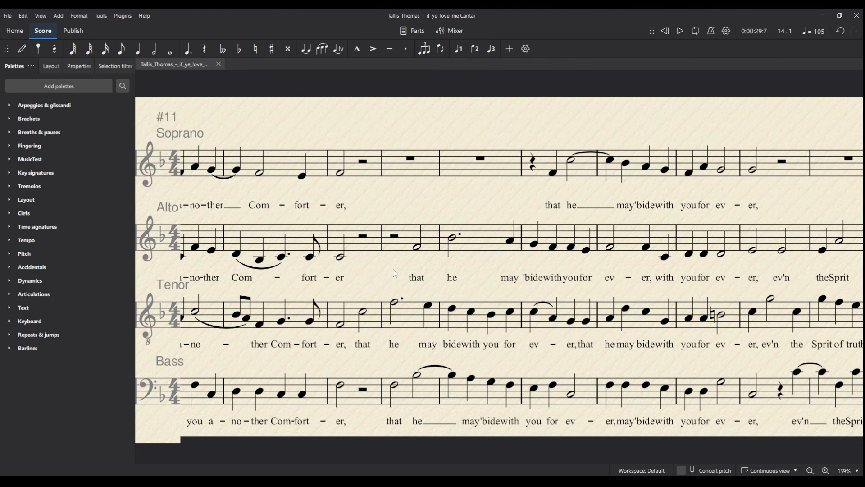
{"action": "left_click", "coordinate": [456, 31]}
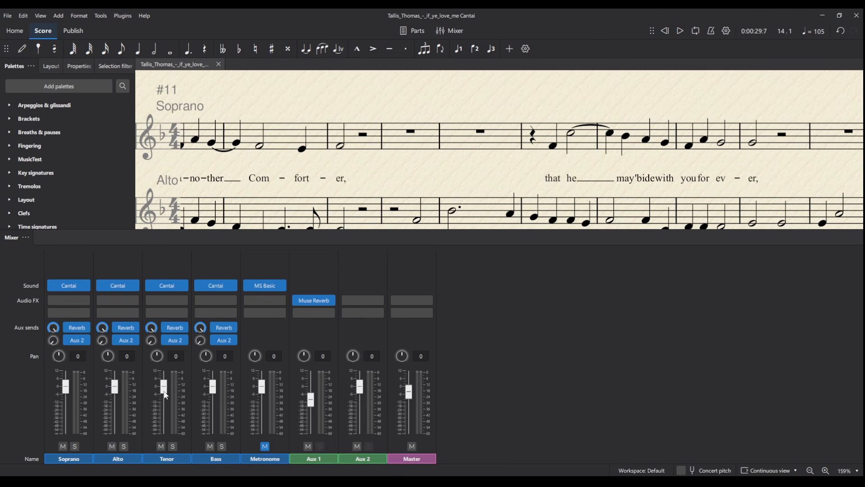
{"action": "left_click", "coordinate": [455, 32]}
{"action": "scroll", "coordinate": [503, 202], "scroll_direction": "left", "scroll_amount": 2}
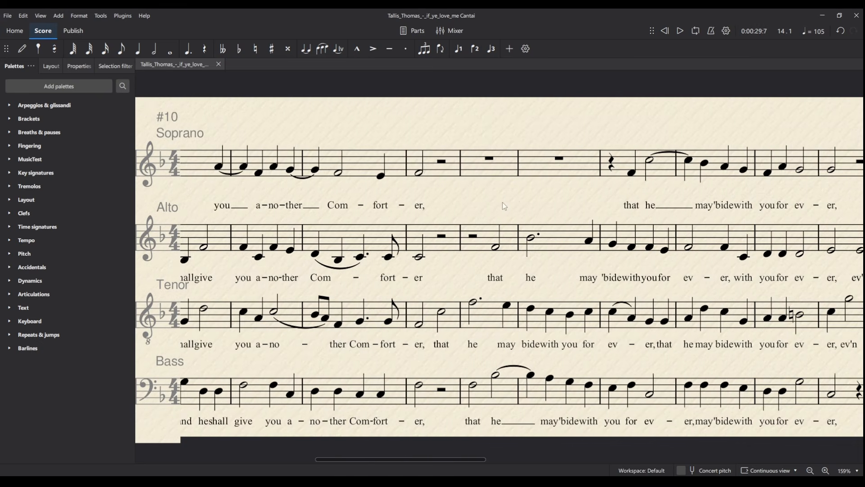
{"action": "scroll", "coordinate": [502, 202], "scroll_direction": "left", "scroll_amount": 3}
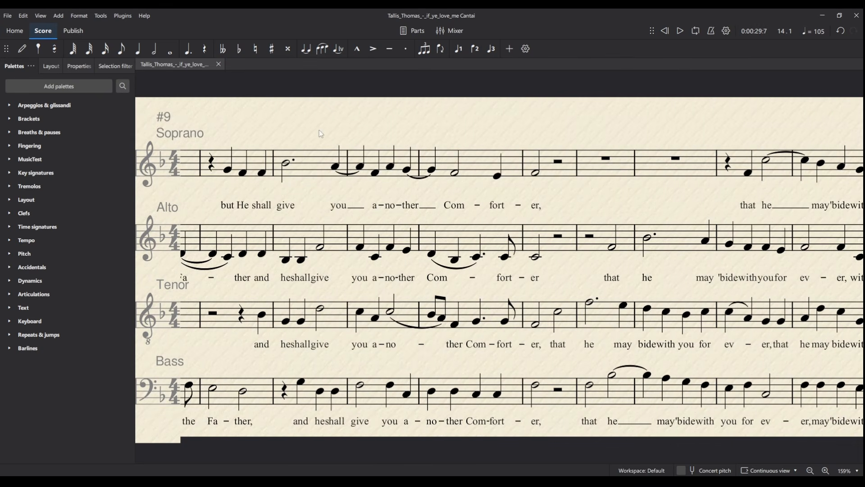
{"action": "scroll", "coordinate": [319, 130], "scroll_direction": "left", "scroll_amount": 12}
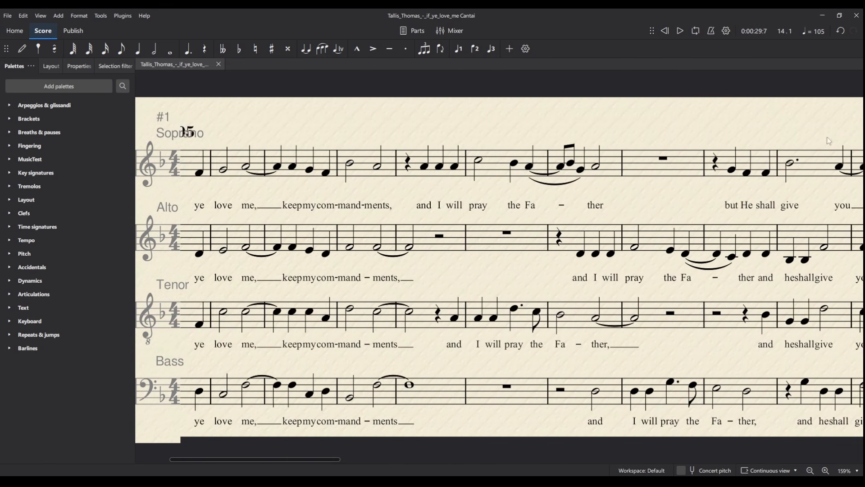
{"action": "left_click_drag", "start_coordinate": [827, 137], "coordinate": [864, 136]}
{"action": "left_click_drag", "start_coordinate": [410, 121], "coordinate": [476, 120]}
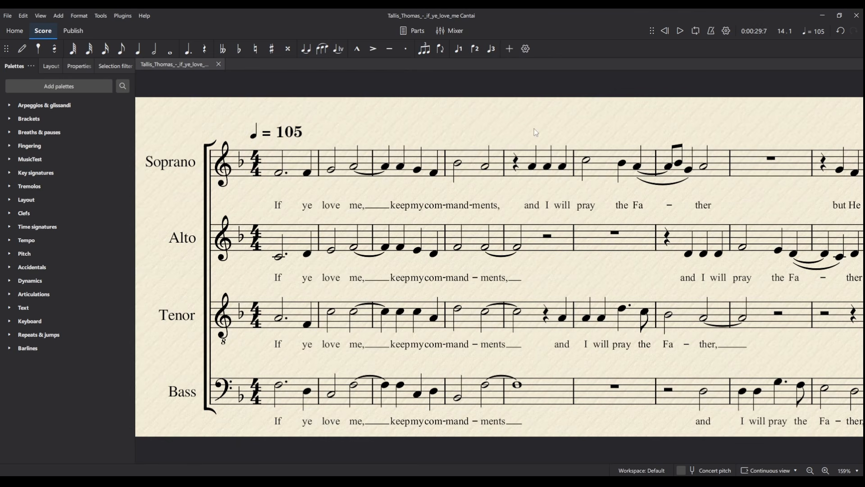
{"action": "left_click_drag", "start_coordinate": [534, 129], "coordinate": [570, 134]}
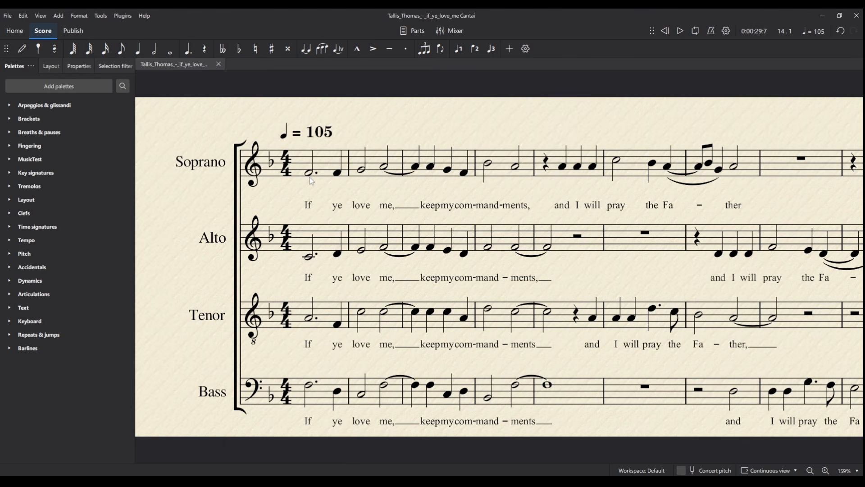
Render the Soprano Cantai track with a chosen singer voice
{"action": "left_click", "coordinate": [462, 32]}
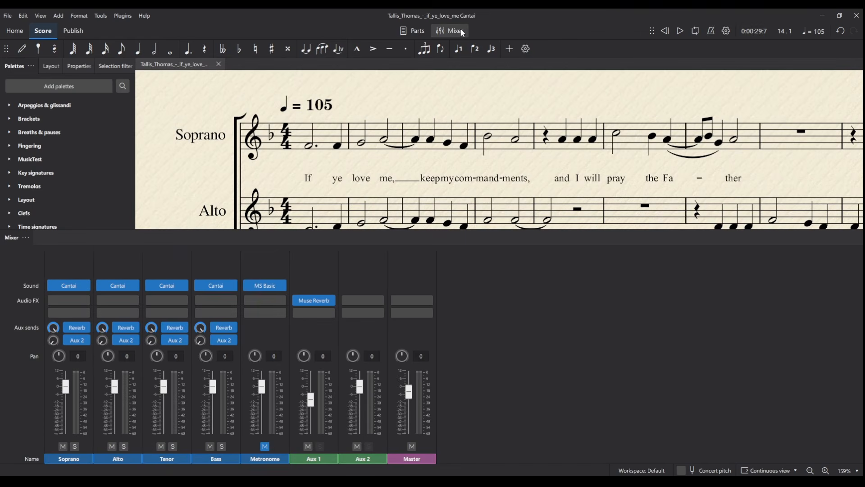
{"action": "left_click", "coordinate": [63, 286]}
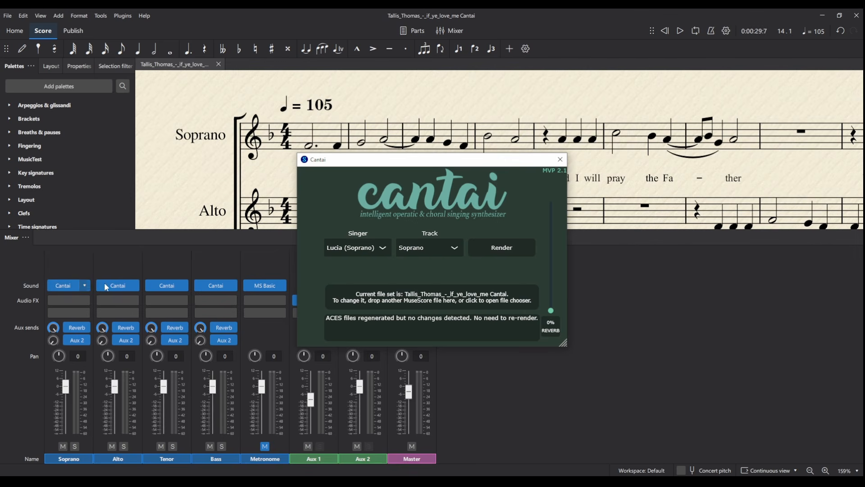
{"action": "left_click", "coordinate": [383, 248]}
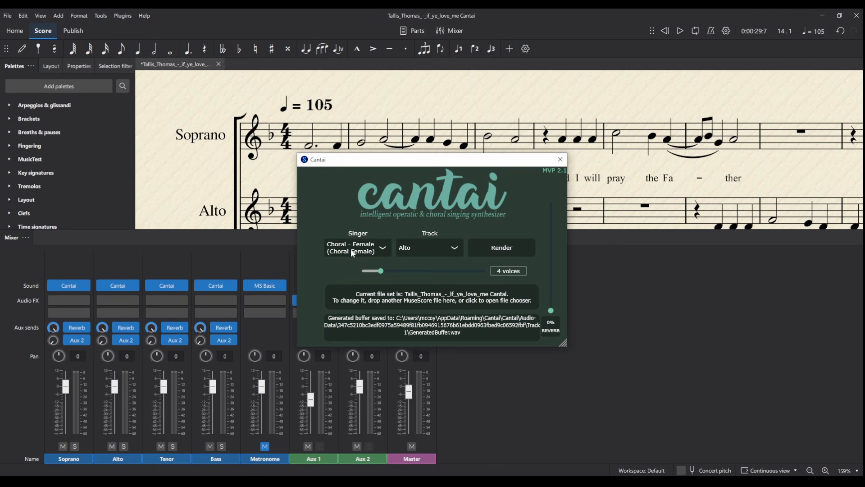
{"action": "left_click", "coordinate": [560, 159]}
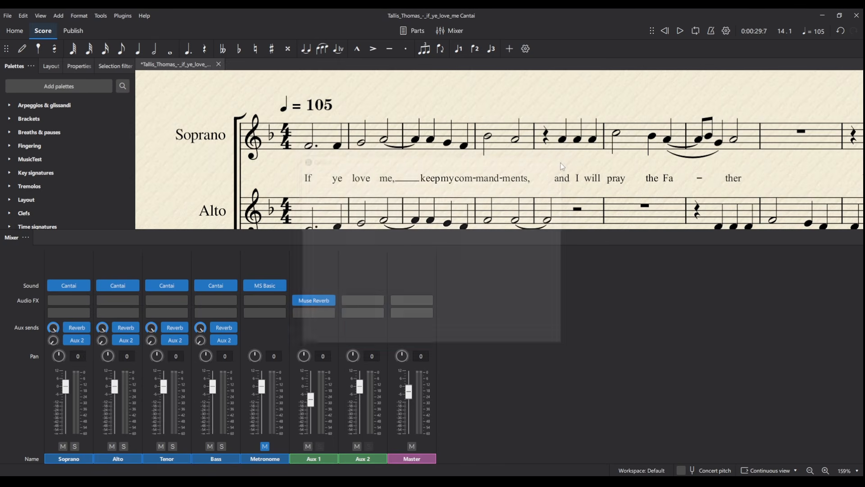
Play the choir from the start of the score, then stop playback
{"action": "left_click", "coordinate": [289, 144]}
{"action": "key", "text": "space"}
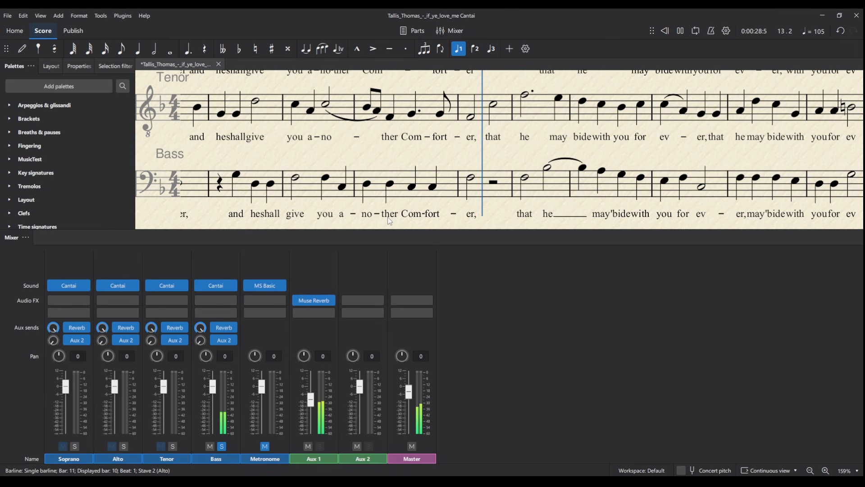
{"action": "key", "text": "space"}
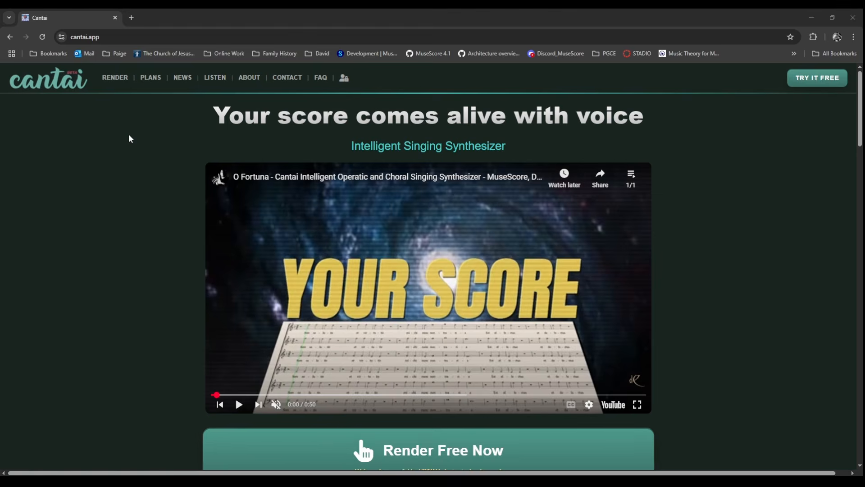
{"action": "scroll", "coordinate": [130, 138], "scroll_direction": "down", "scroll_amount": 3}
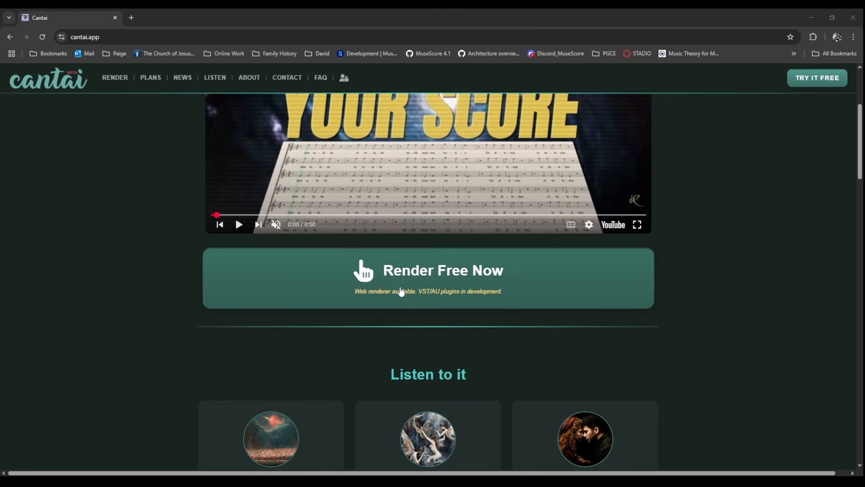
{"action": "scroll", "coordinate": [193, 265], "scroll_direction": "down", "scroll_amount": 6}
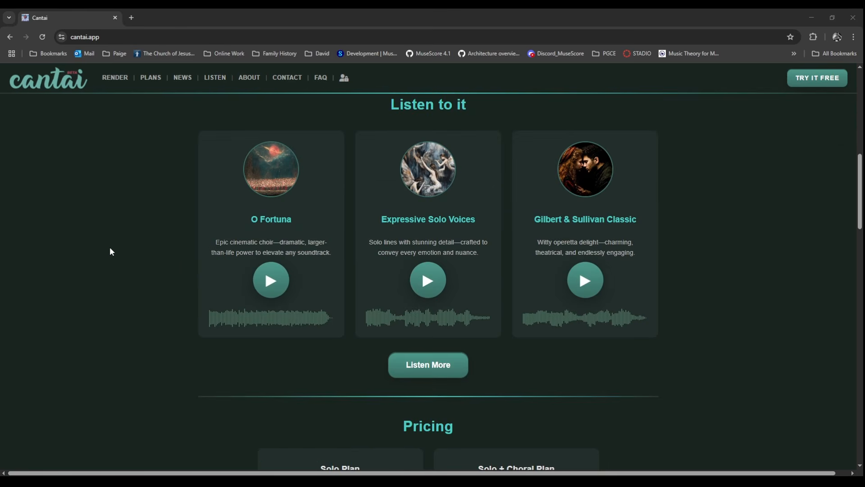
{"action": "scroll", "coordinate": [112, 252], "scroll_direction": "down", "scroll_amount": 4}
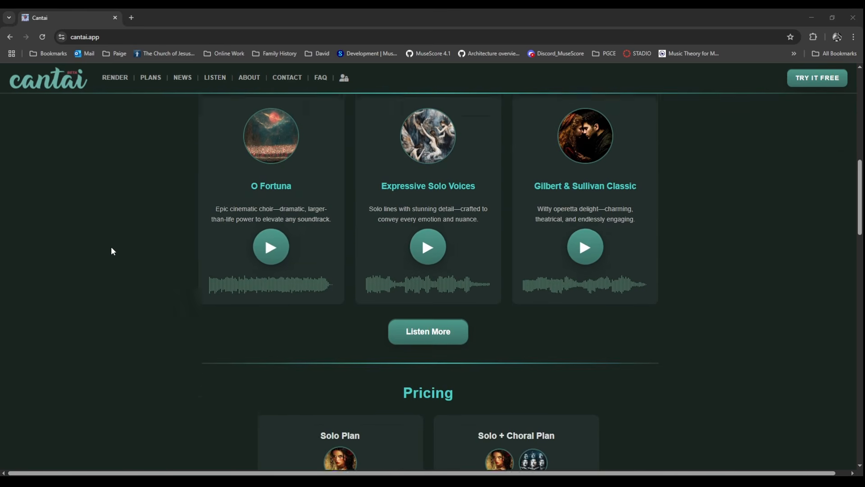
{"action": "scroll", "coordinate": [113, 251], "scroll_direction": "down", "scroll_amount": 2}
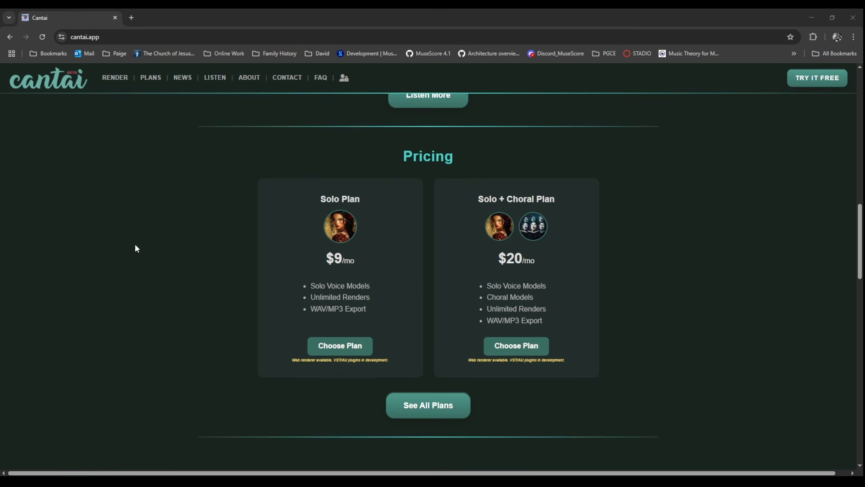
{"action": "scroll", "coordinate": [674, 259], "scroll_direction": "down", "scroll_amount": 4}
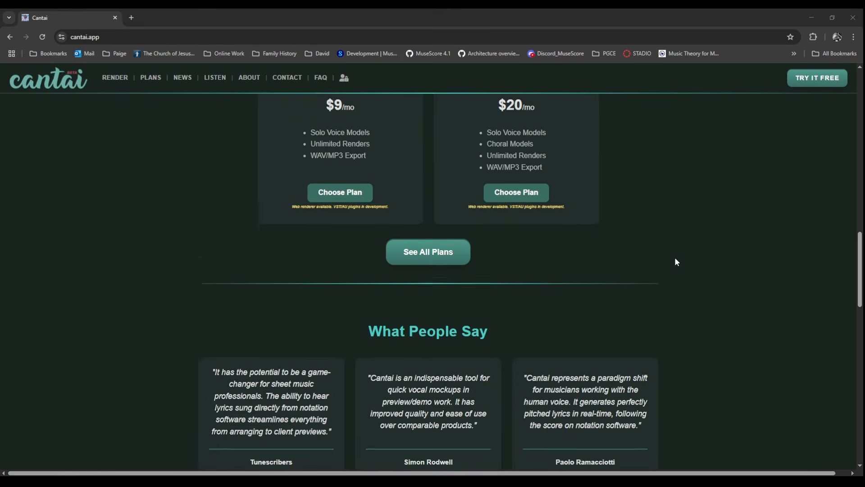
{"action": "scroll", "coordinate": [675, 259], "scroll_direction": "up", "scroll_amount": 5}
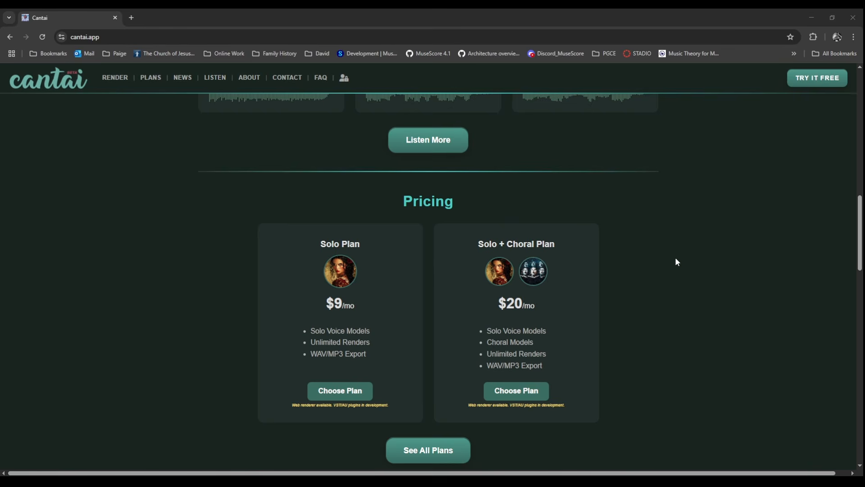
{"action": "scroll", "coordinate": [662, 234], "scroll_direction": "up", "scroll_amount": 15}
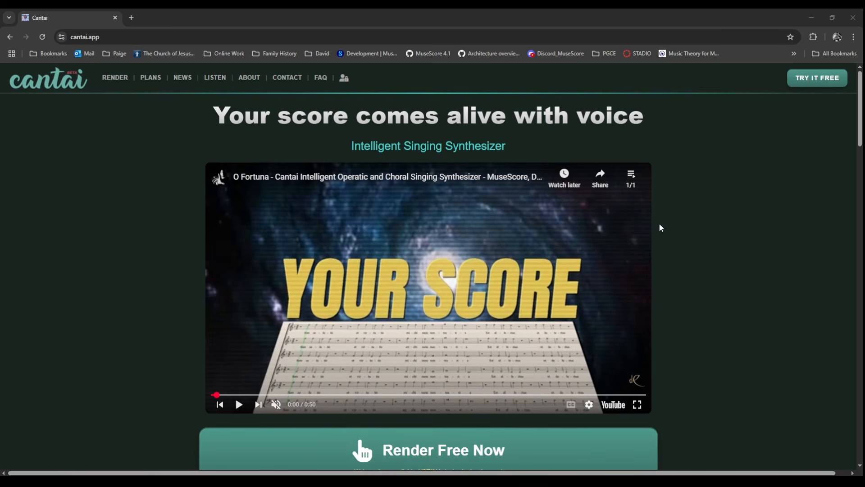